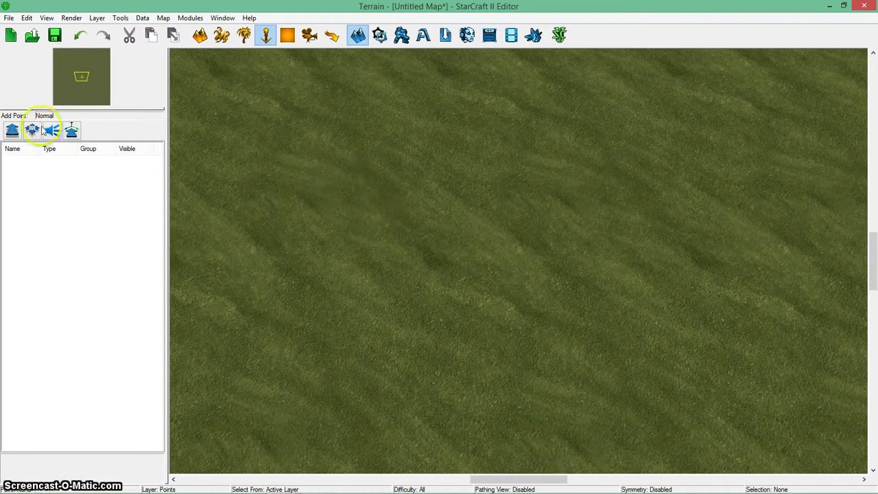
Place one normal point on the terrain, slightly up and to the side of the visible area's centre
left_click(12, 130)
left_click(432, 249)
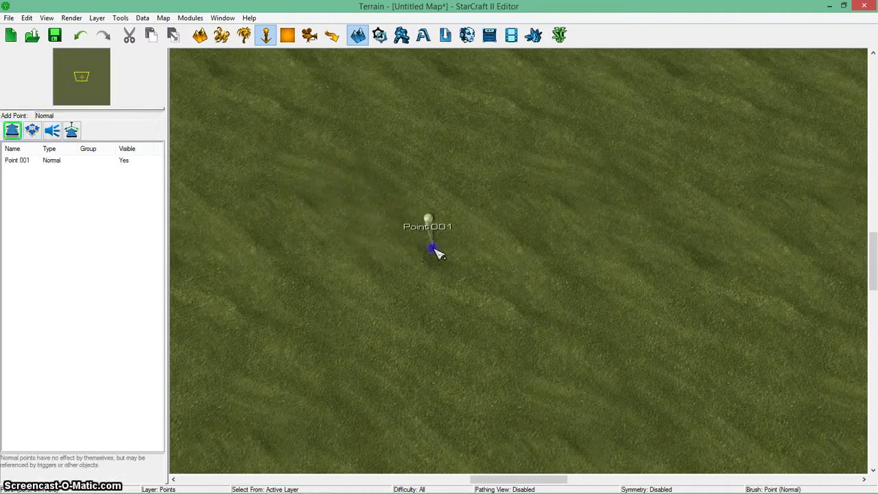
key("Escape")
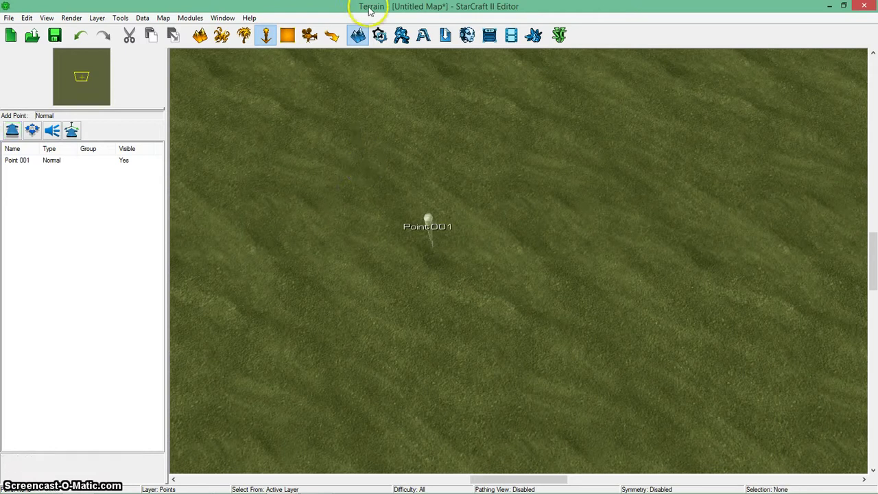
In the map's player properties, set the control of Player 2, Player 3 and Player 4 to User
left_click(164, 18)
left_click(98, 134)
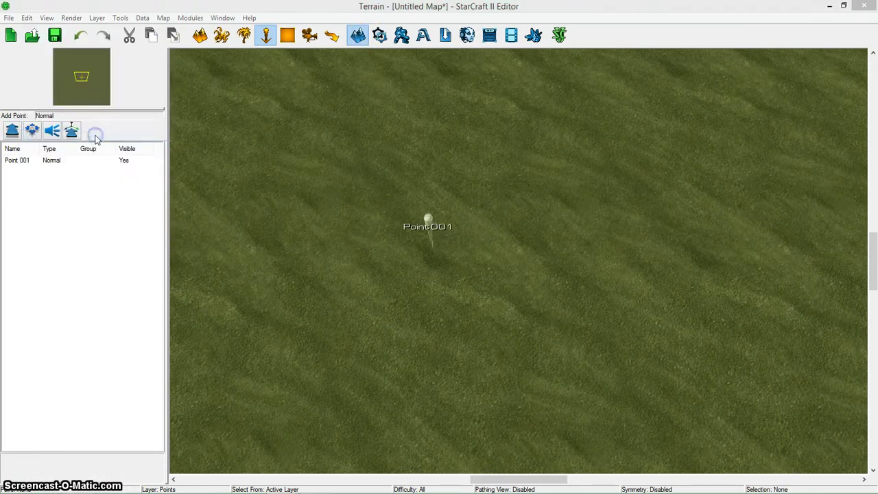
left_click(159, 217)
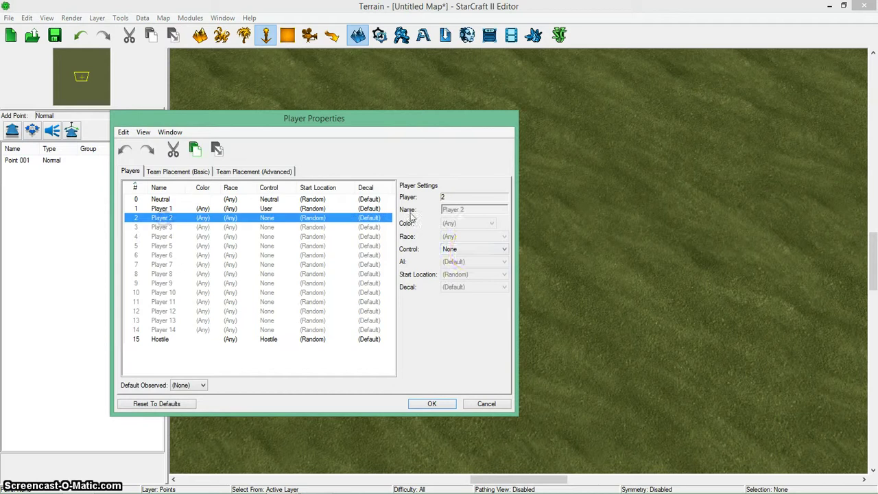
left_click(471, 250)
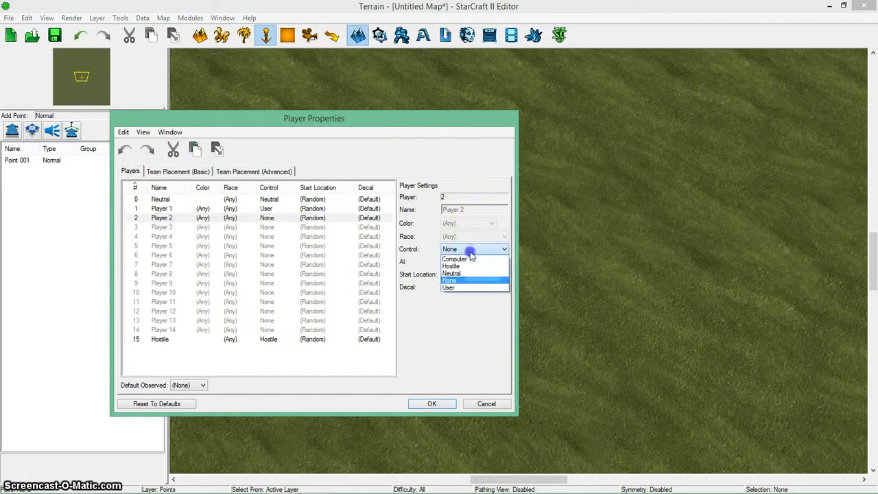
left_click(456, 286)
left_click(288, 228)
left_click(471, 250)
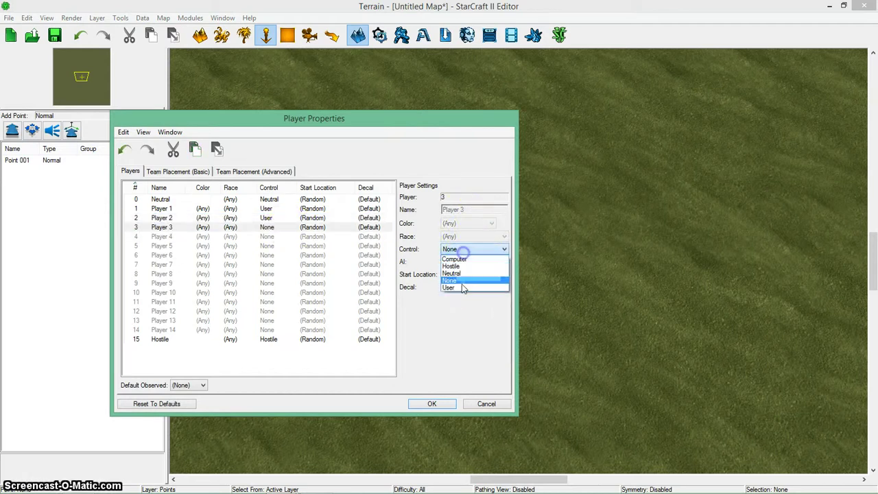
left_click(463, 286)
left_click(215, 236)
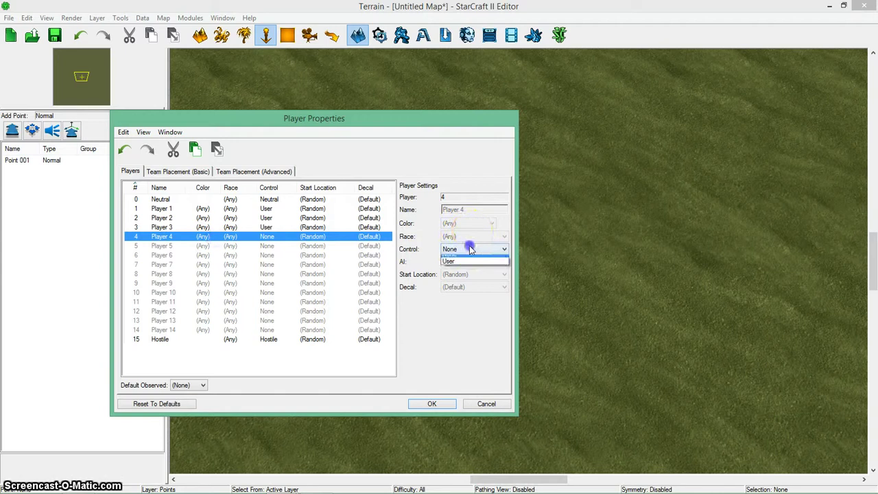
left_click(471, 249)
left_click(455, 288)
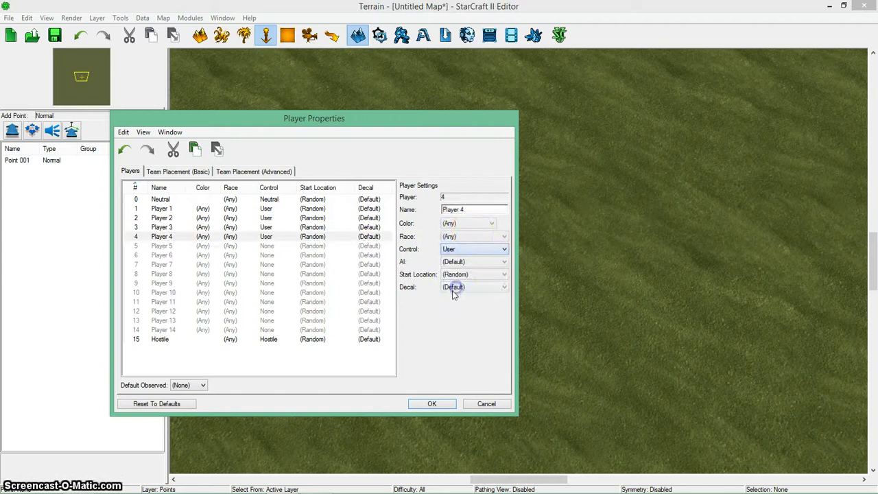
left_click(432, 404)
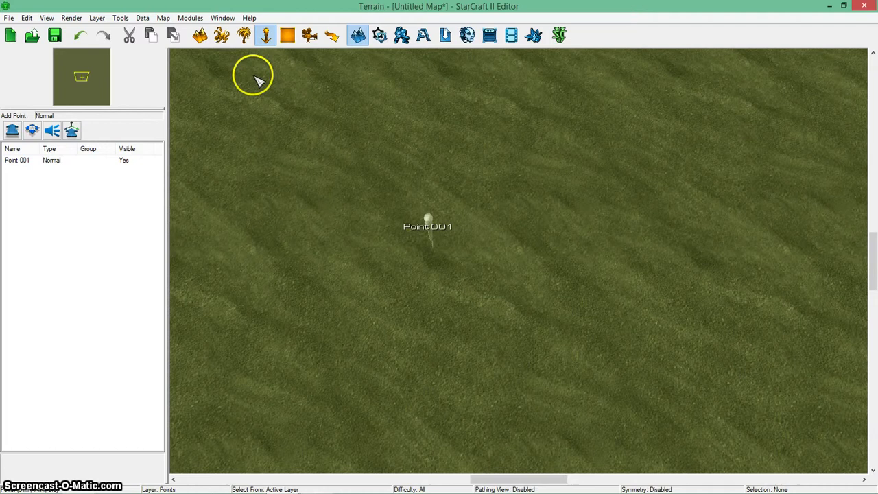
In the map's game variants, turn off the default variants and add a new custom variant
left_click(163, 18)
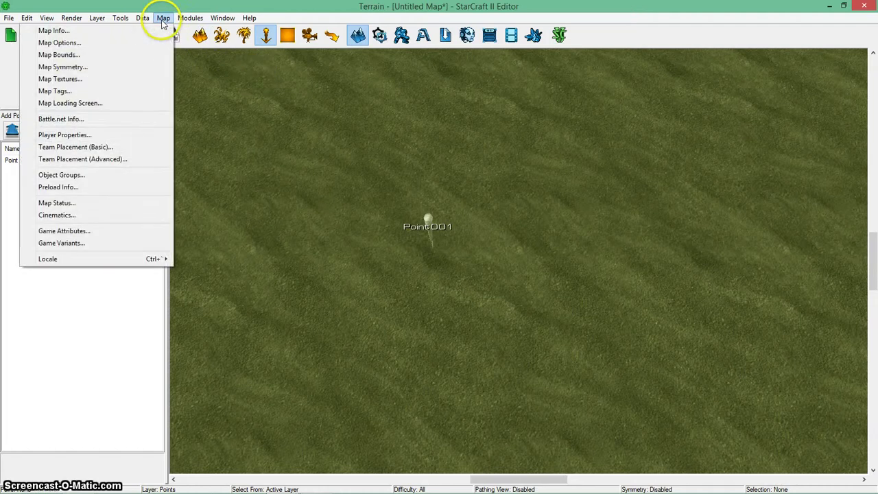
left_click(92, 249)
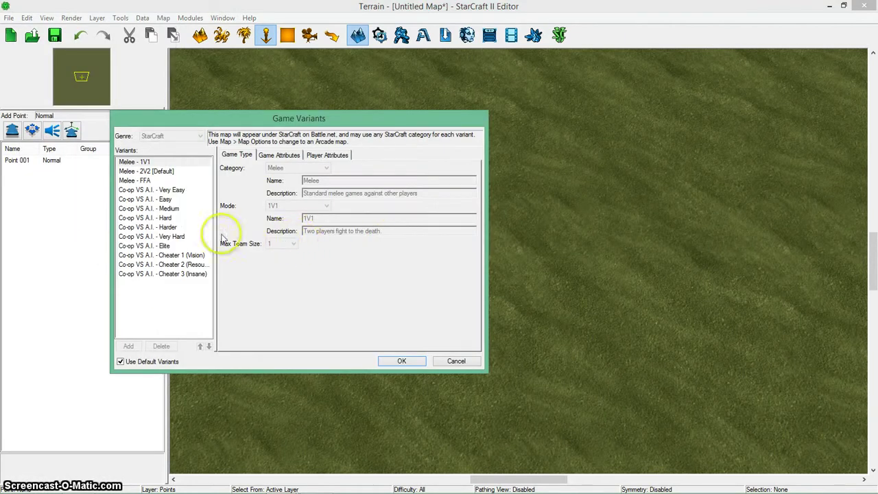
left_click(145, 199)
left_click(154, 264)
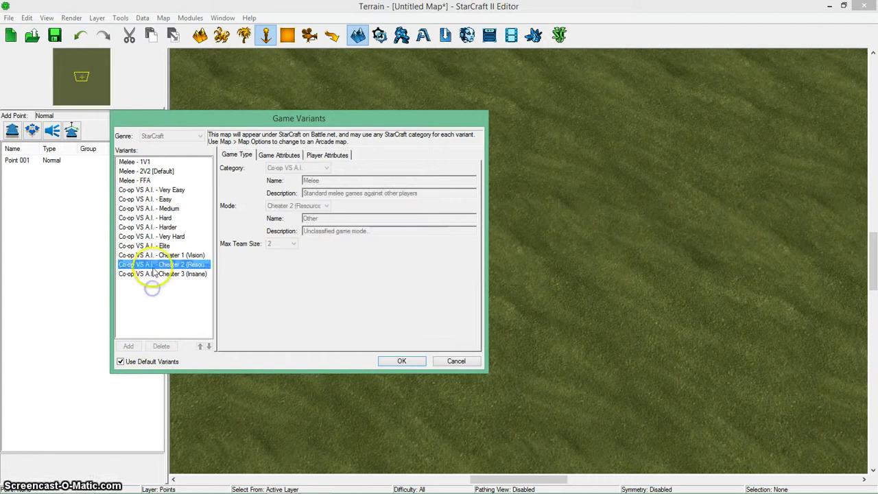
left_click(144, 180)
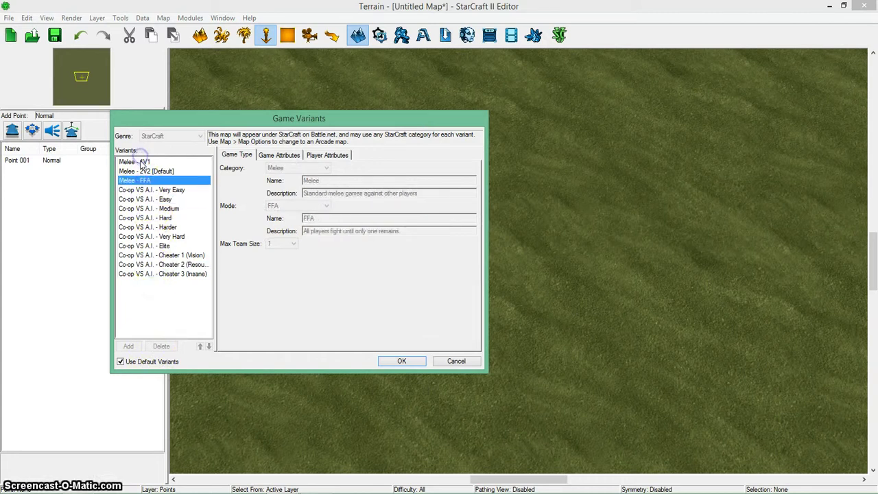
left_click(142, 162)
left_click(158, 312)
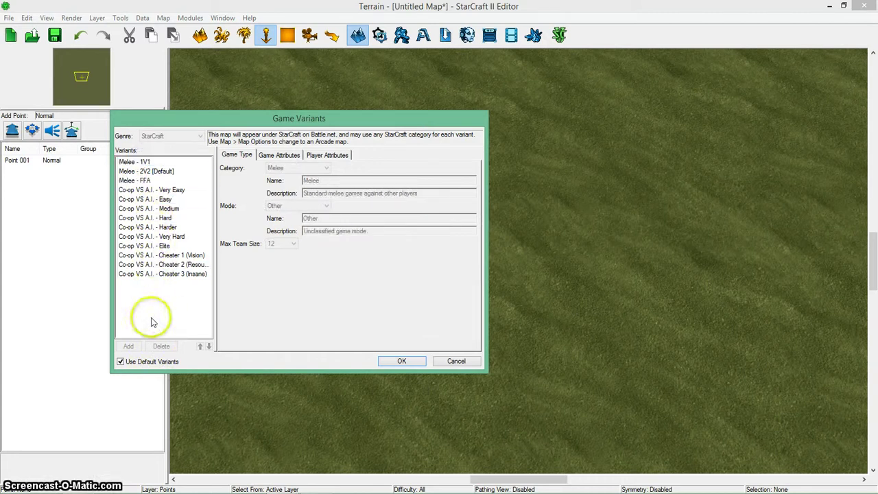
left_click(121, 362)
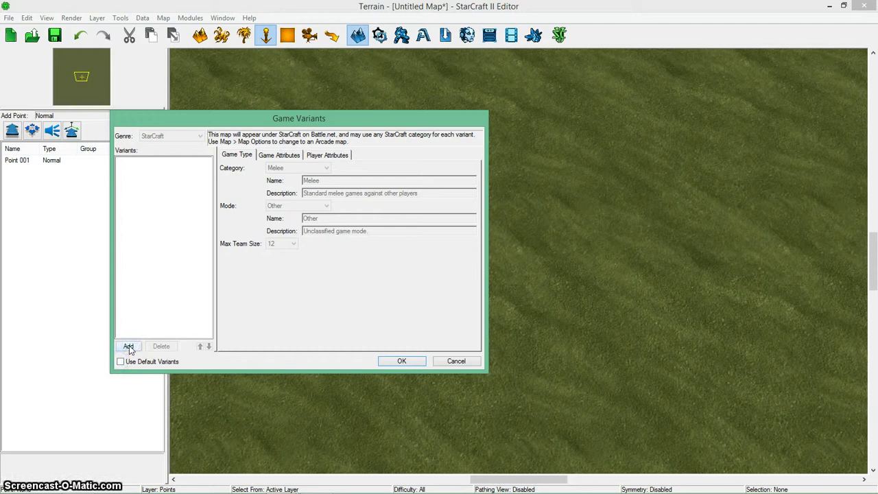
left_click(129, 347)
left_click(162, 162)
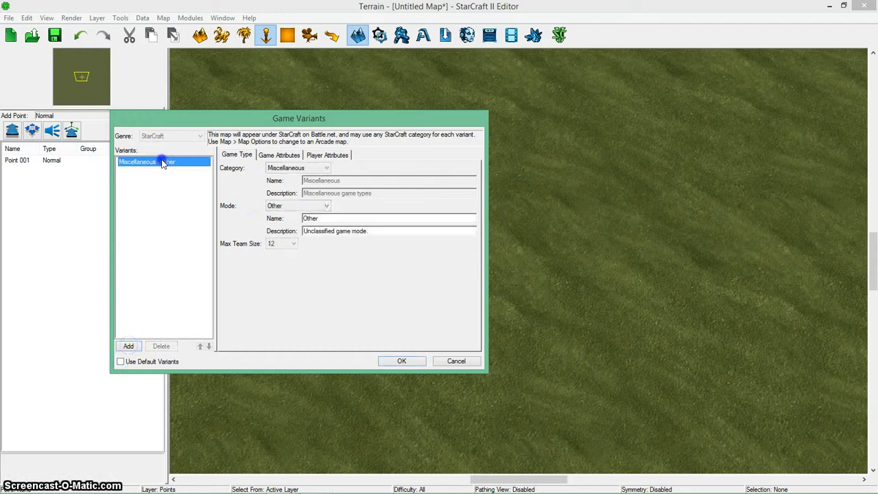
Set the new variant's category to Trainer, its mode to Build Order and its max team size to 2
left_click(288, 170)
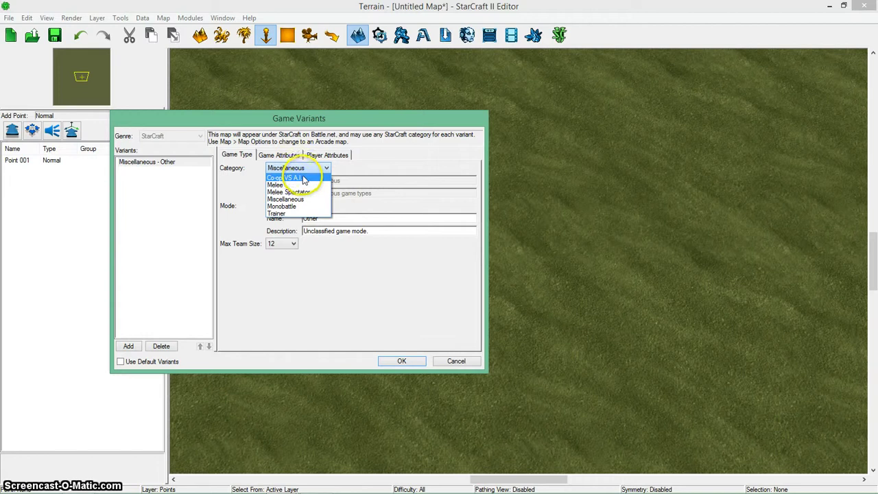
left_click(307, 213)
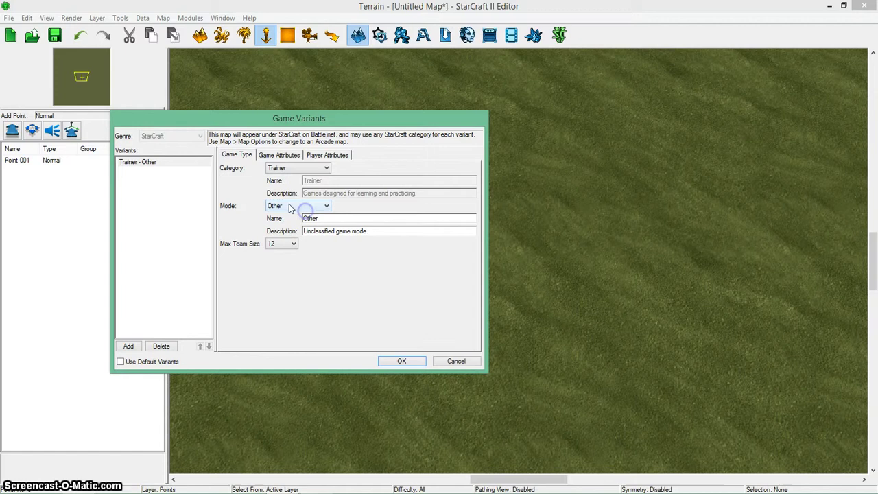
left_click(285, 207)
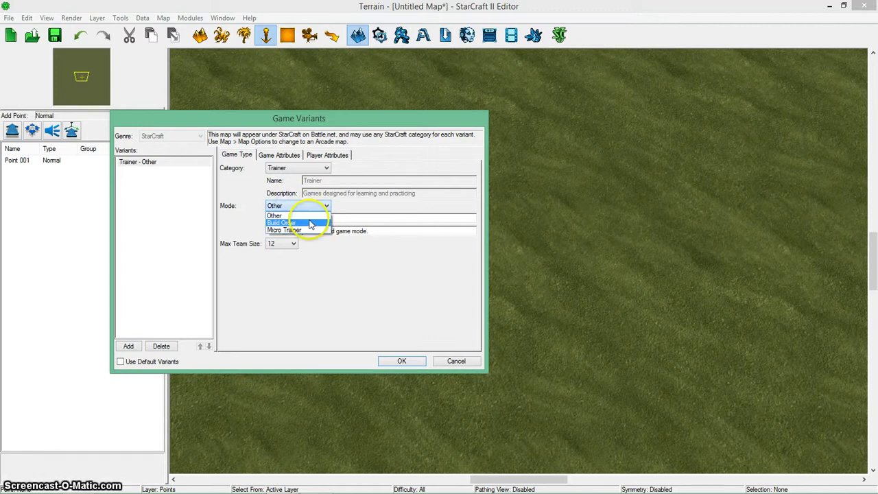
left_click(310, 224)
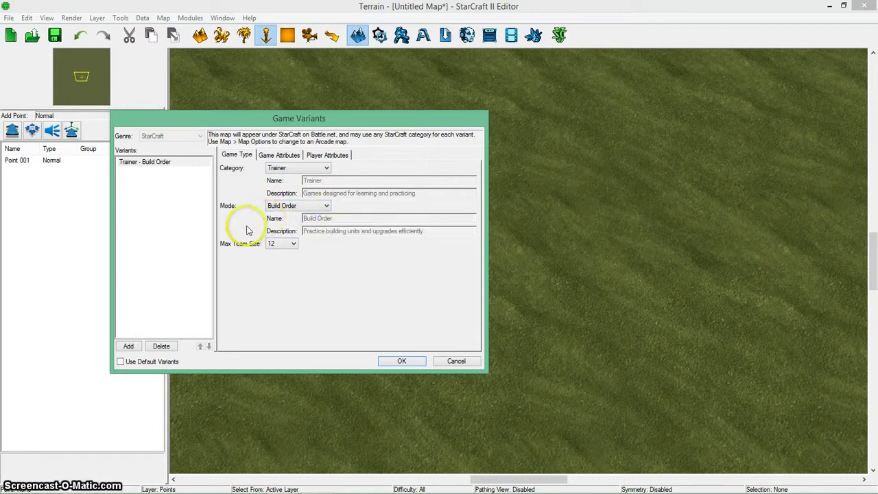
left_click(272, 244)
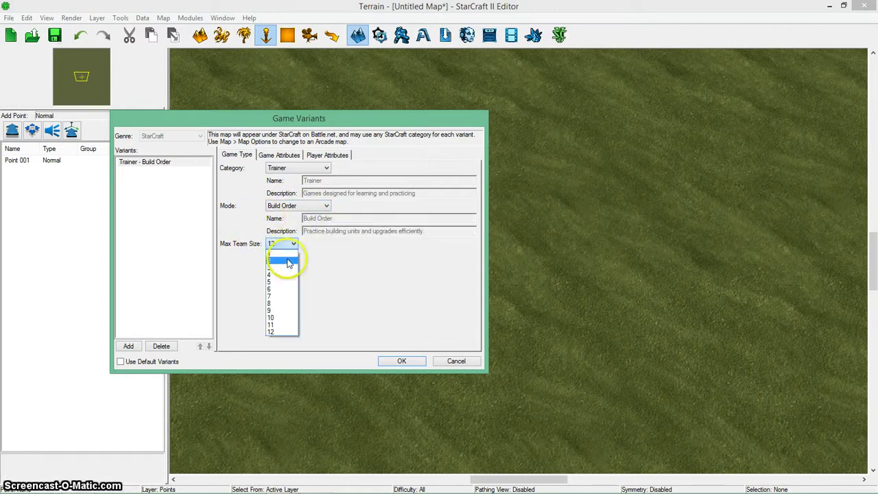
left_click(288, 262)
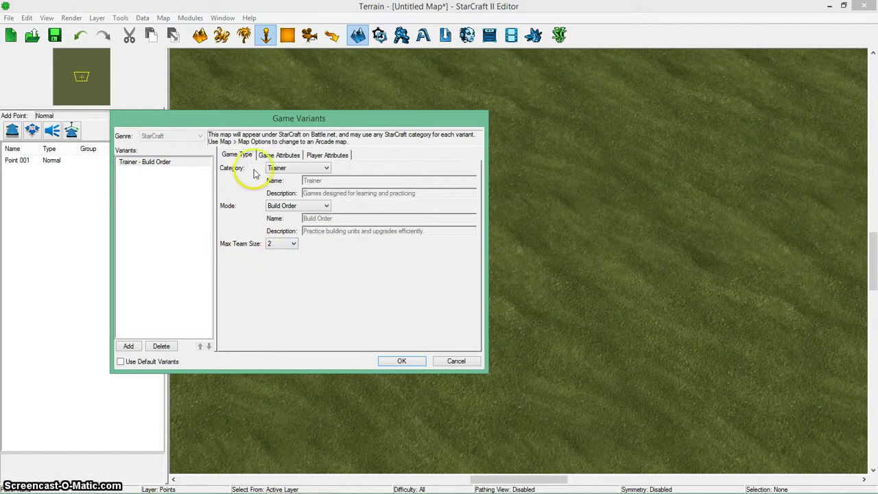
Examine the variant's game attributes for privacy, speed, lobby delay and locked alliances, including the available speed and delay values
left_click(280, 158)
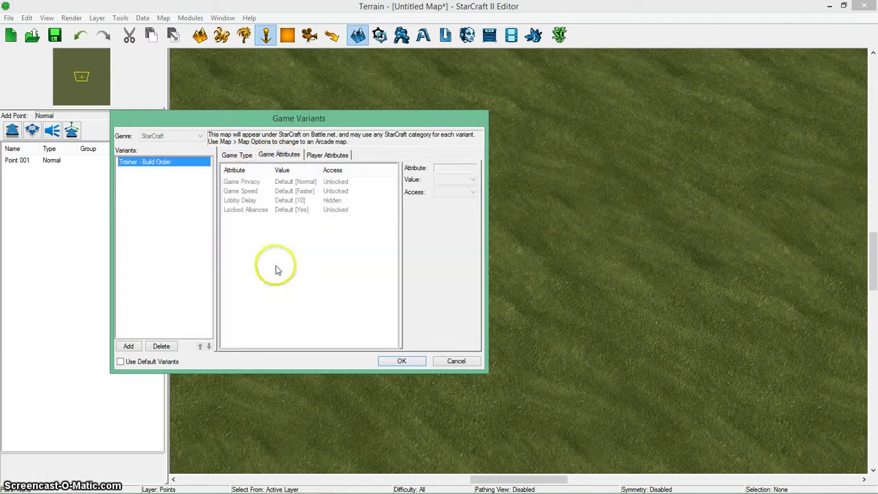
left_click(251, 182)
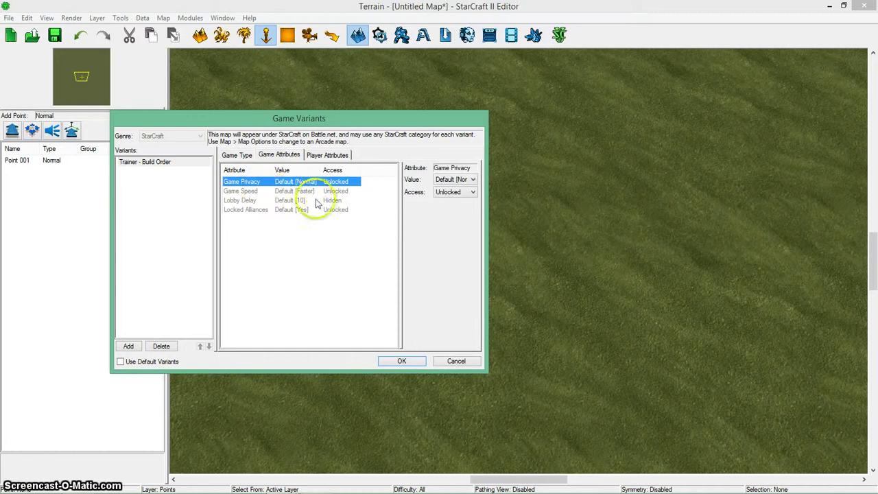
left_click(249, 195)
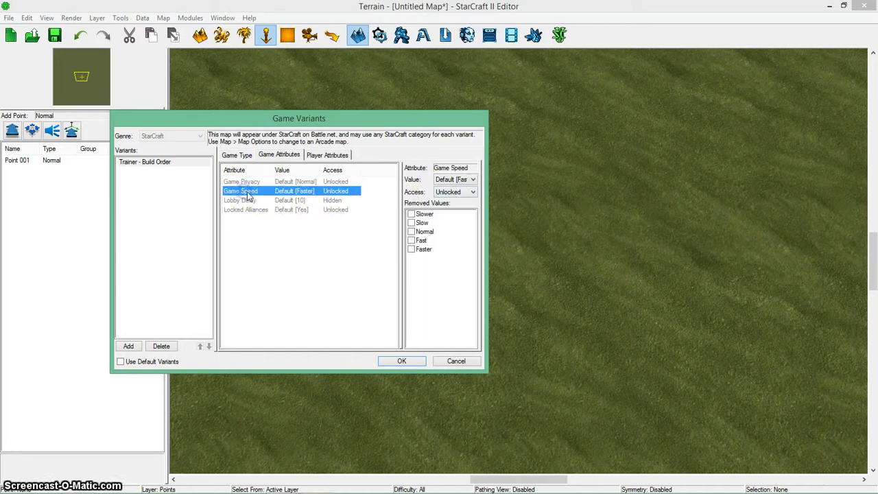
left_click(450, 191)
left_click(449, 199)
left_click(455, 181)
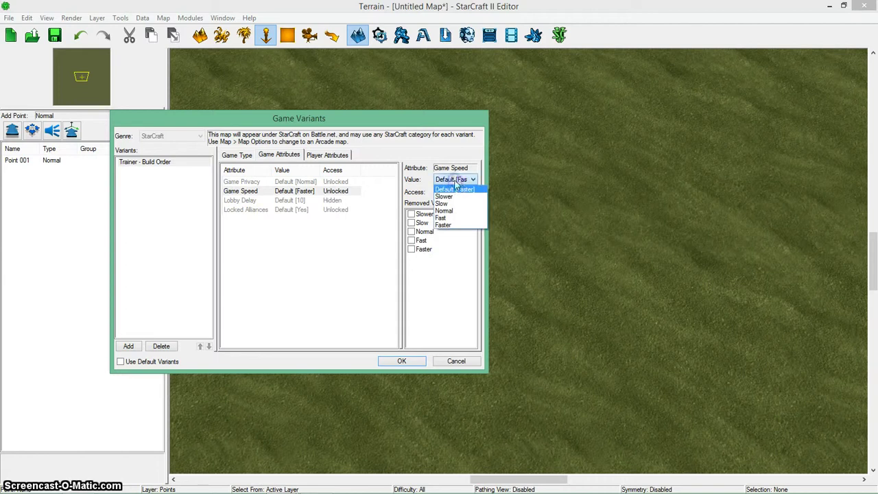
left_click(453, 188)
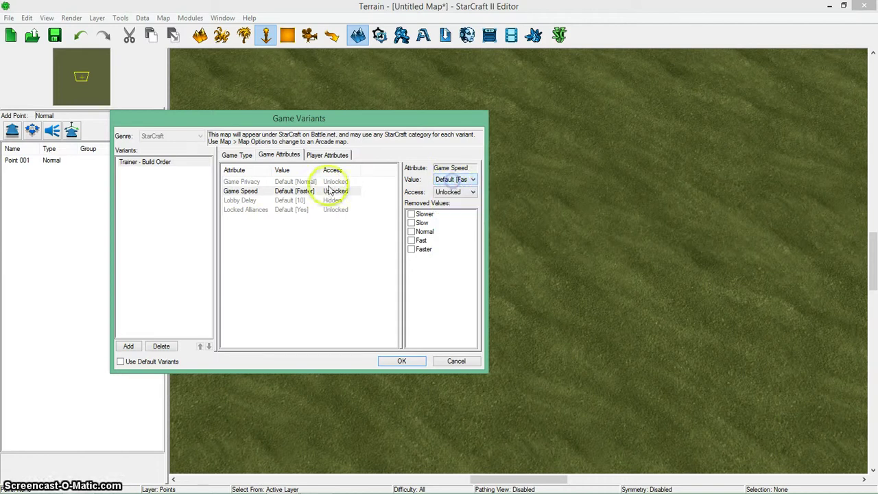
left_click(259, 200)
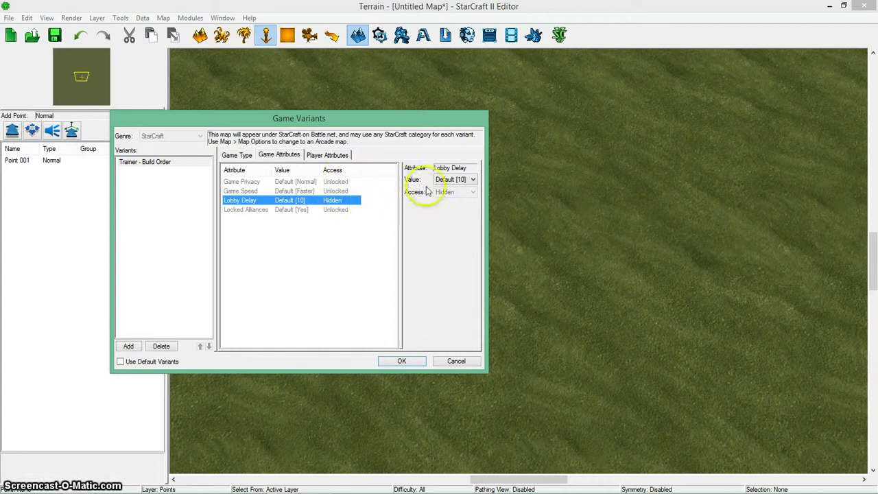
left_click(453, 179)
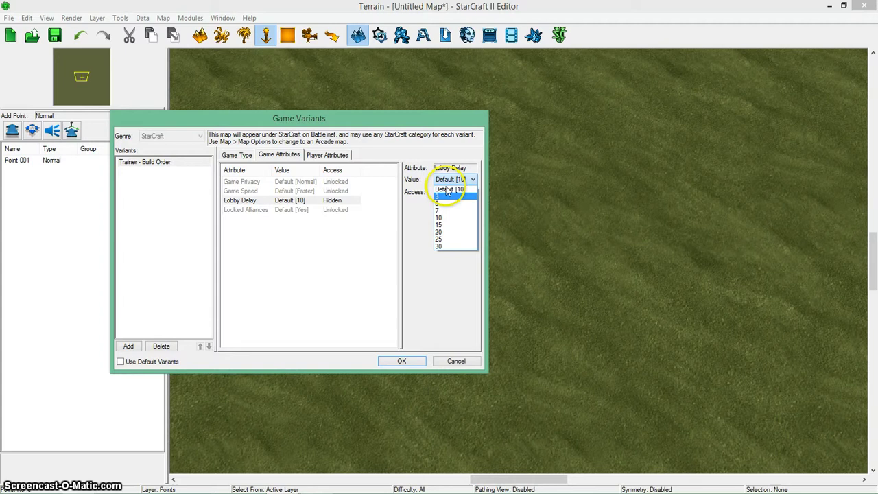
left_click(444, 180)
left_click(268, 215)
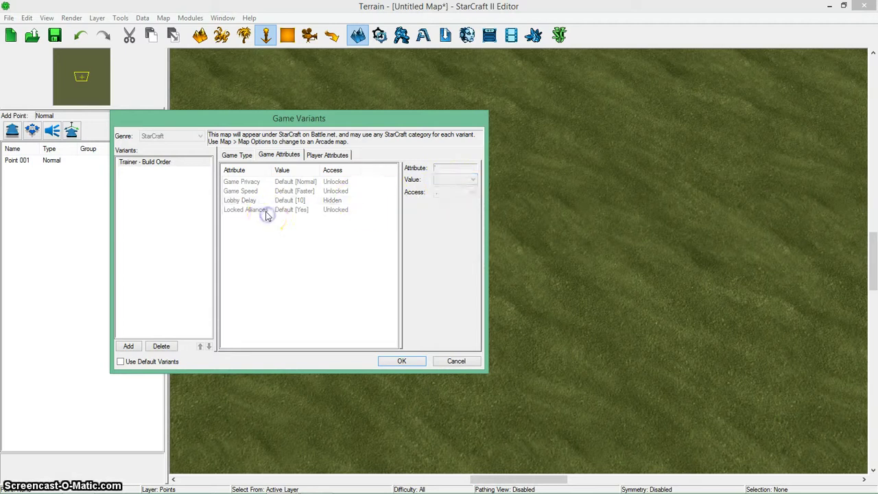
left_click(267, 211)
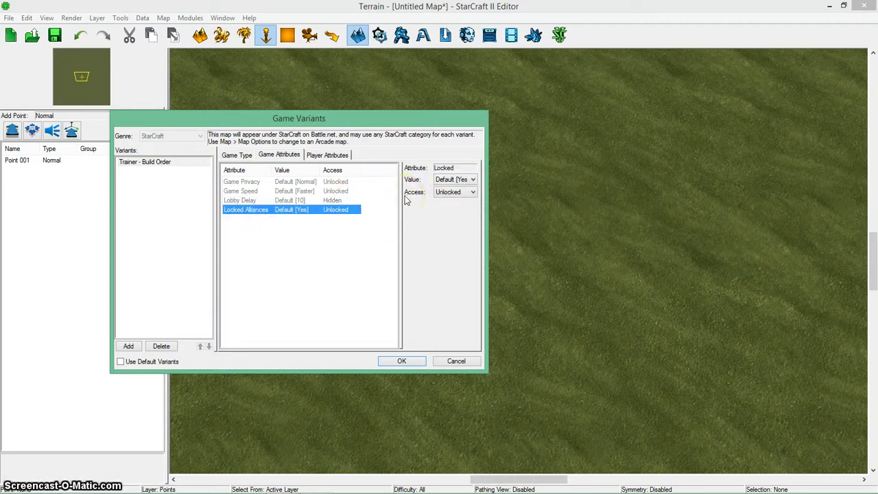
In the Trainer variant's player attributes, widen the dialog and hide the Color attribute
left_click(327, 155)
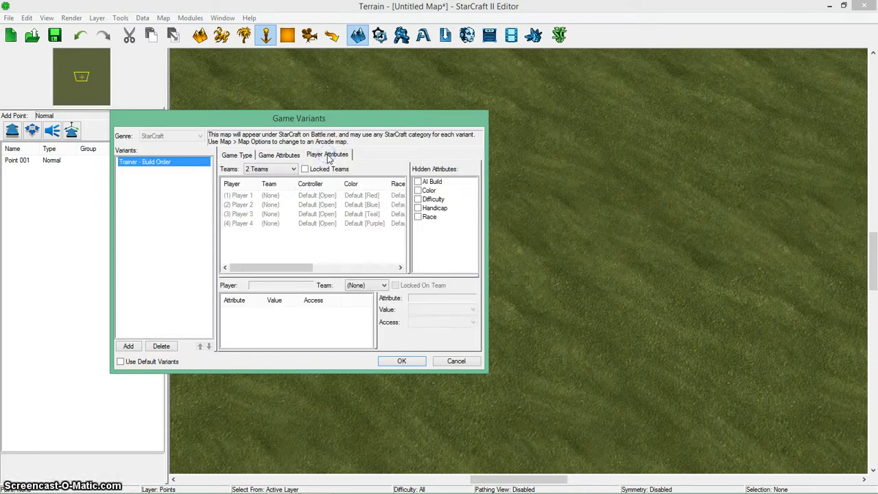
left_click(266, 196)
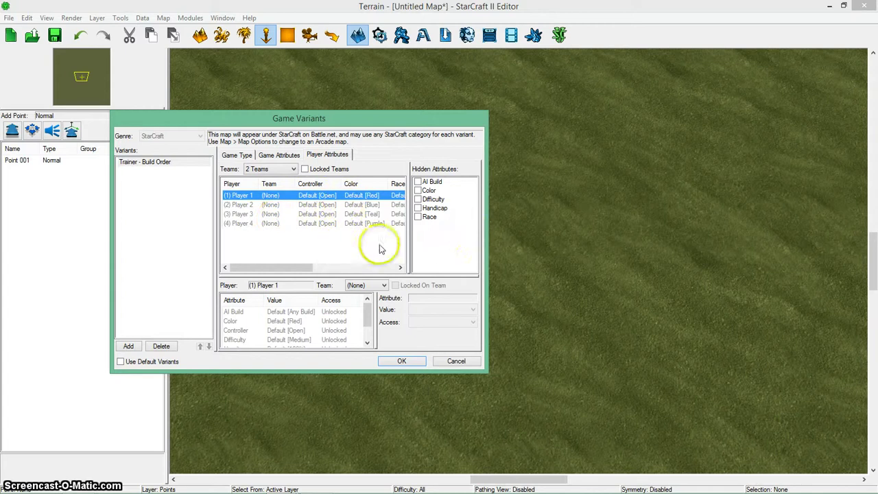
left_click_drag(486, 261, 531, 258)
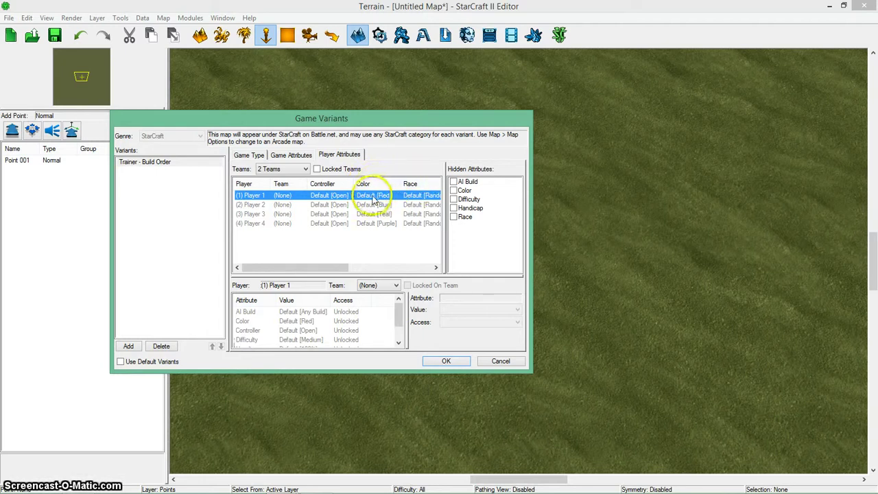
left_click(454, 192)
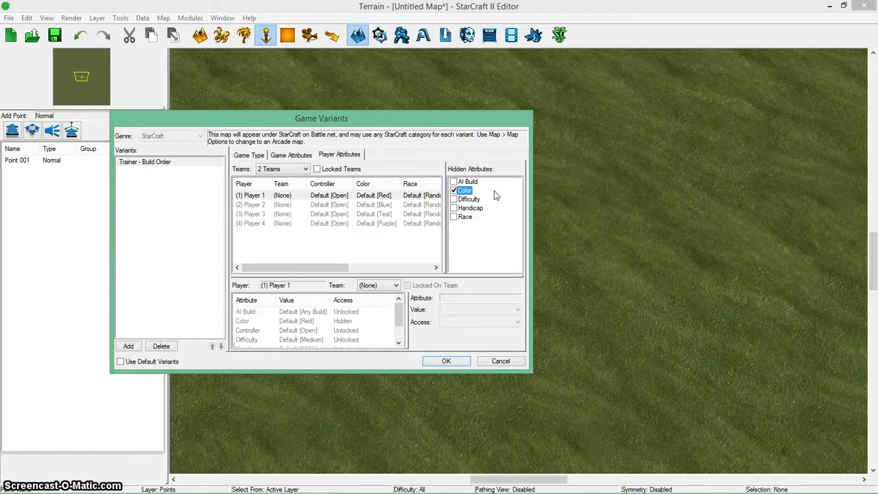
Examine the default controller, color, race and handicap of all four players, then Player 1's Color attribute
left_click(371, 206)
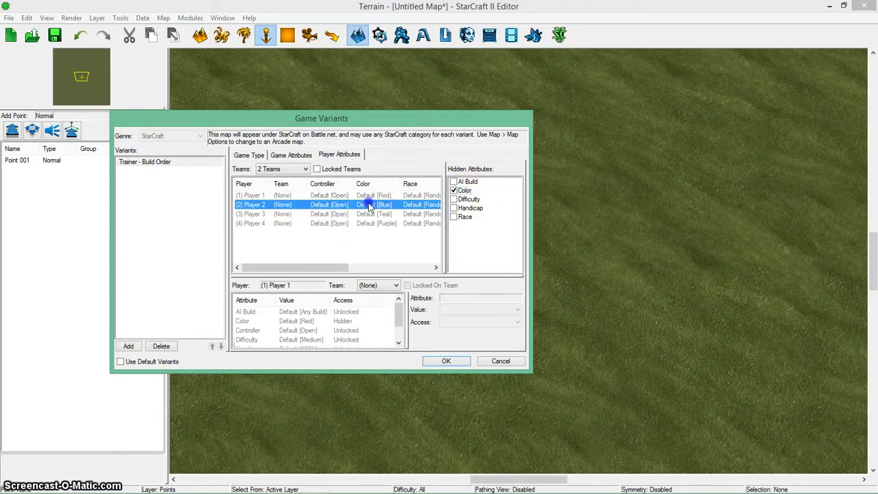
left_click(372, 214)
left_click(374, 224)
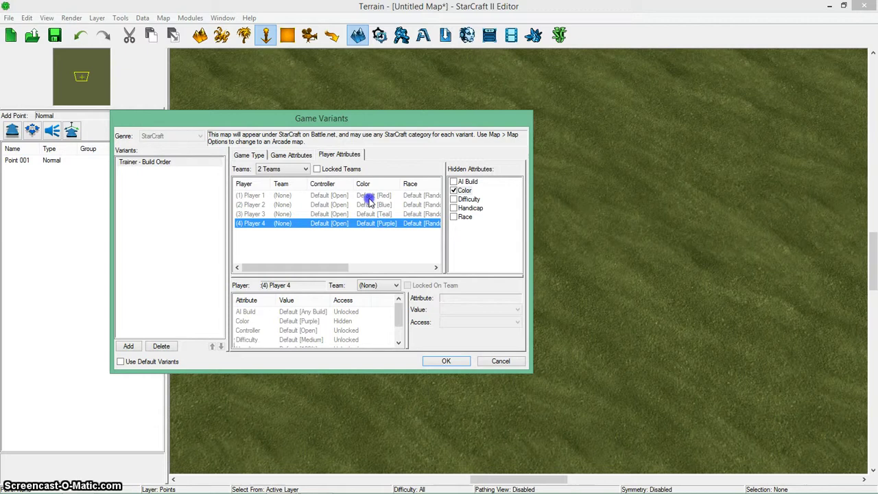
left_click(369, 197)
left_click(346, 205)
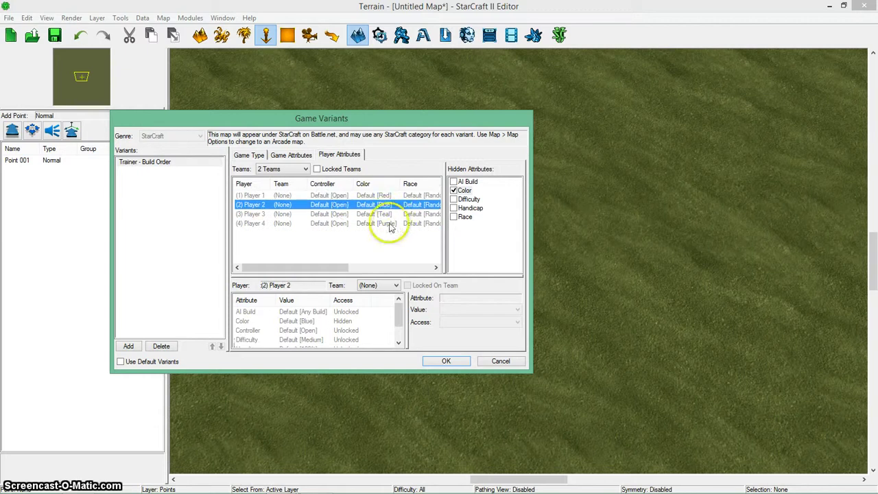
left_click_drag(343, 268, 371, 268)
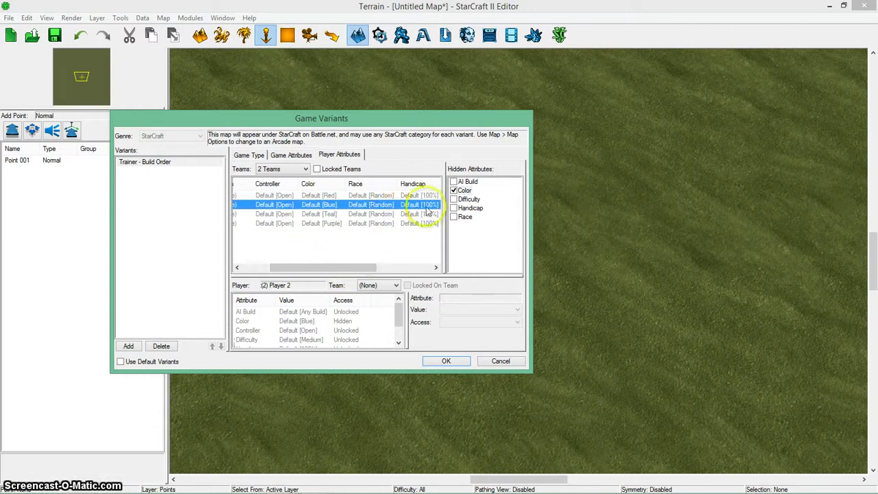
left_click_drag(309, 269, 270, 270)
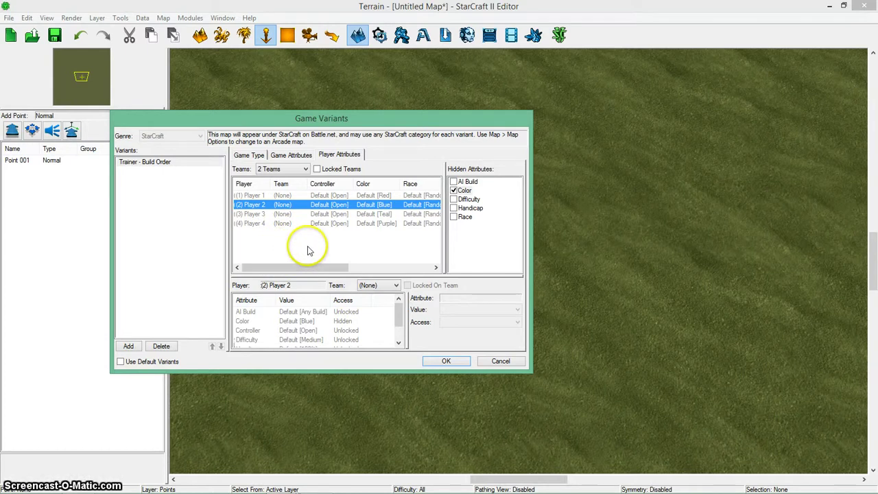
left_click(275, 196)
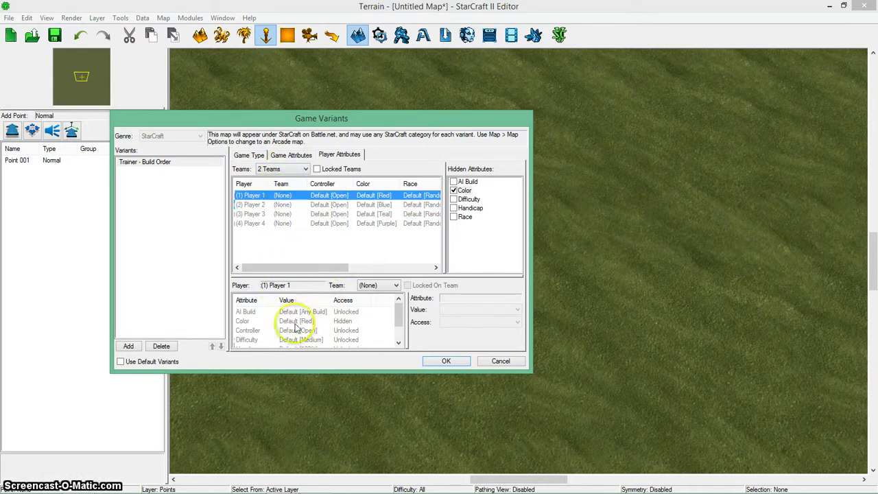
left_click(267, 312)
left_click(270, 323)
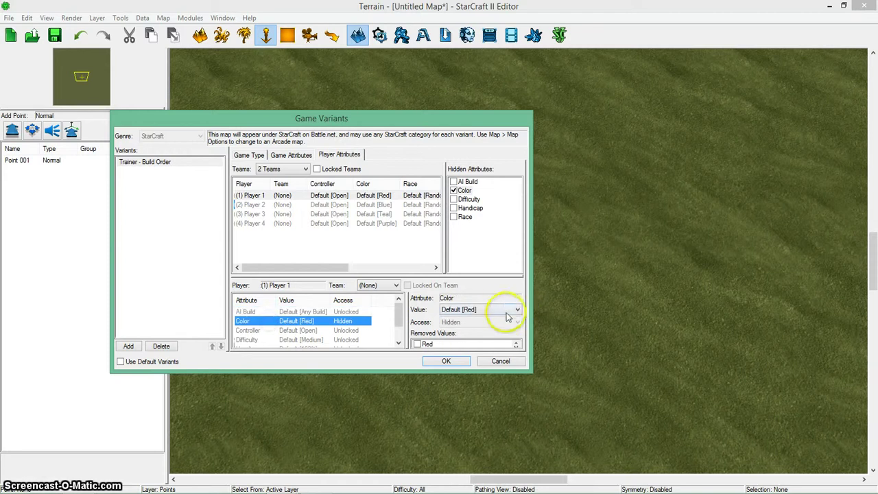
Assign Player 1 to Team 2 and Player 2 to Team 1 in the Trainer variant
left_click(376, 286)
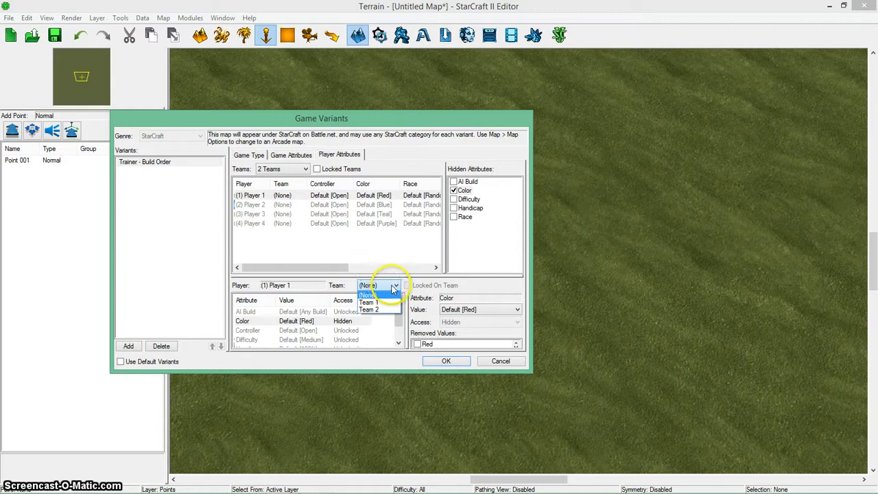
left_click(370, 309)
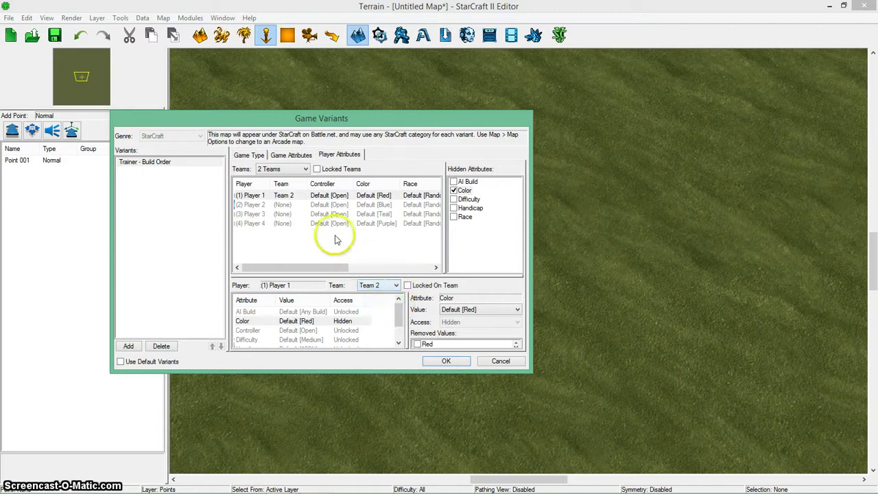
left_click(304, 205)
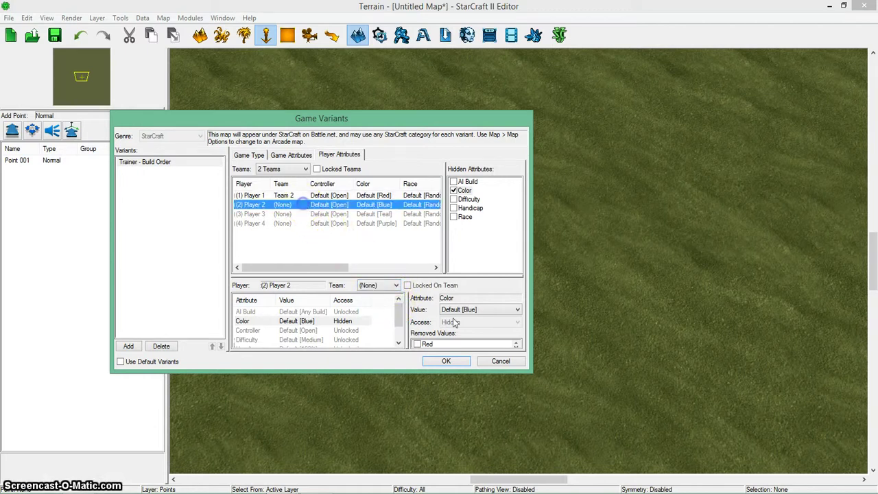
left_click(381, 285)
left_click(371, 303)
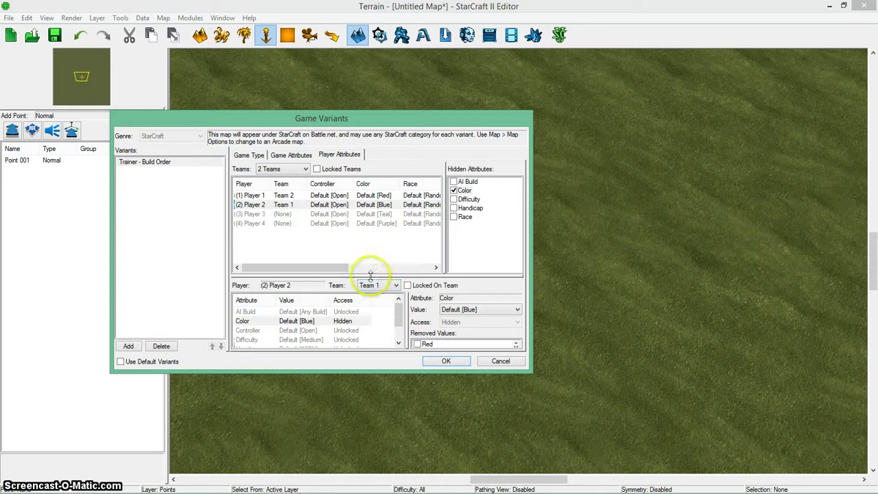
Assign Player 3 and Player 4 to Team 2 in the Trainer variant
left_click(322, 214)
left_click(373, 286)
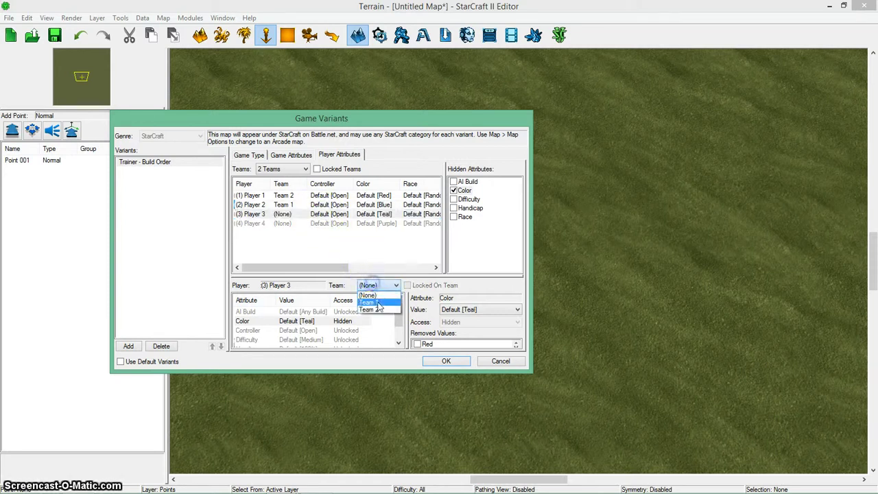
left_click(371, 310)
left_click(332, 223)
left_click(379, 286)
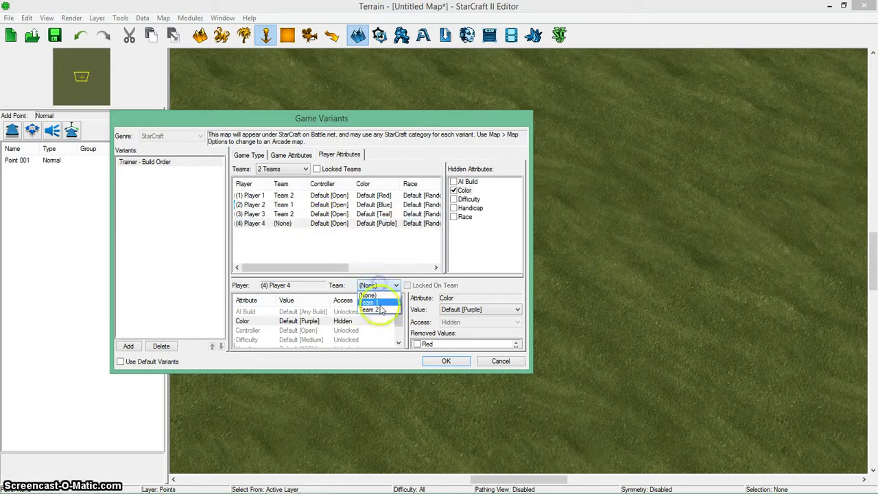
left_click(376, 309)
Lock each of the four players on their assigned team
left_click(300, 195)
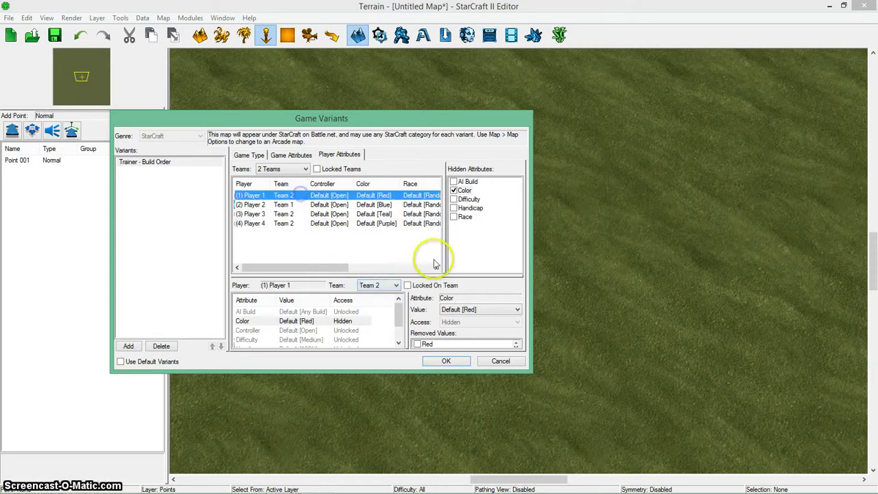
left_click(406, 286)
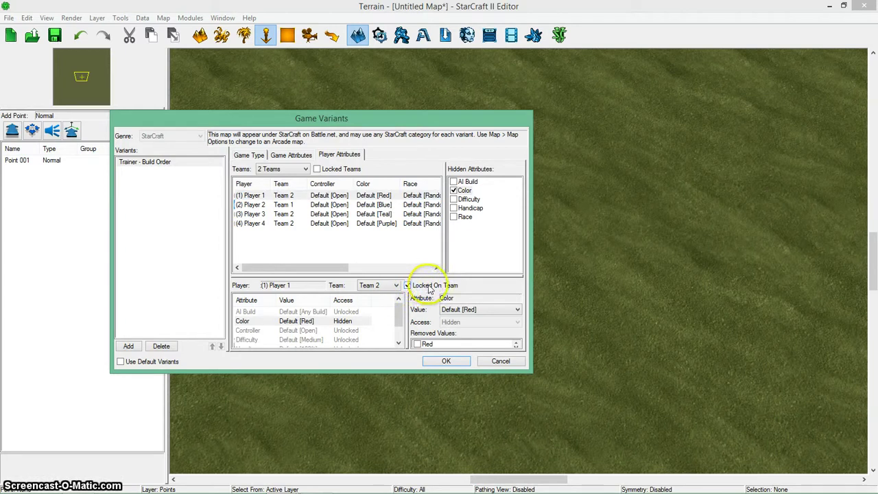
left_click(376, 204)
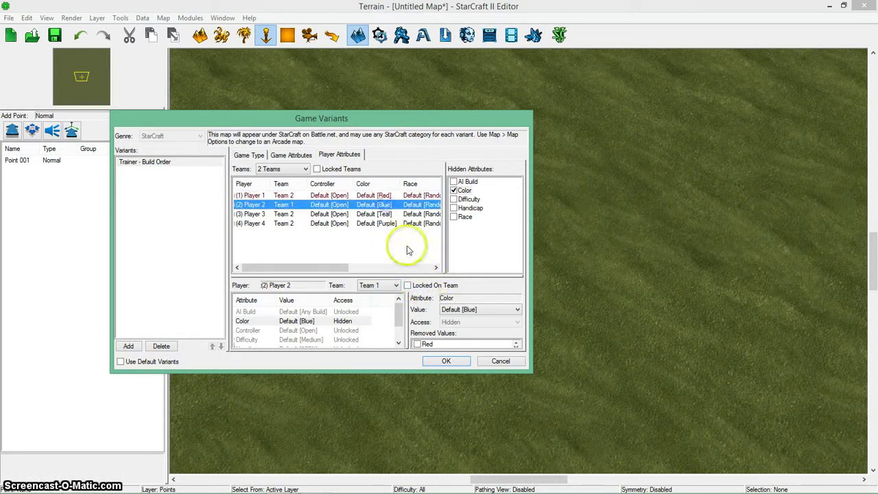
left_click(405, 286)
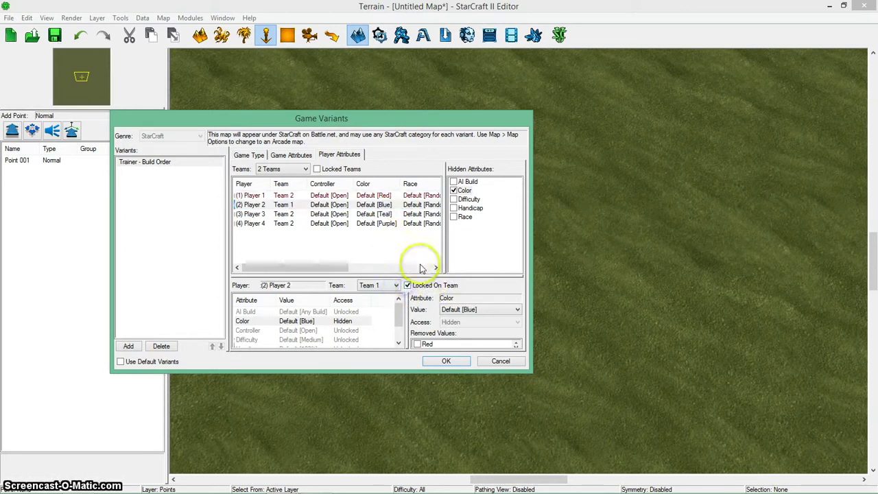
left_click(411, 214)
left_click(407, 286)
left_click(407, 223)
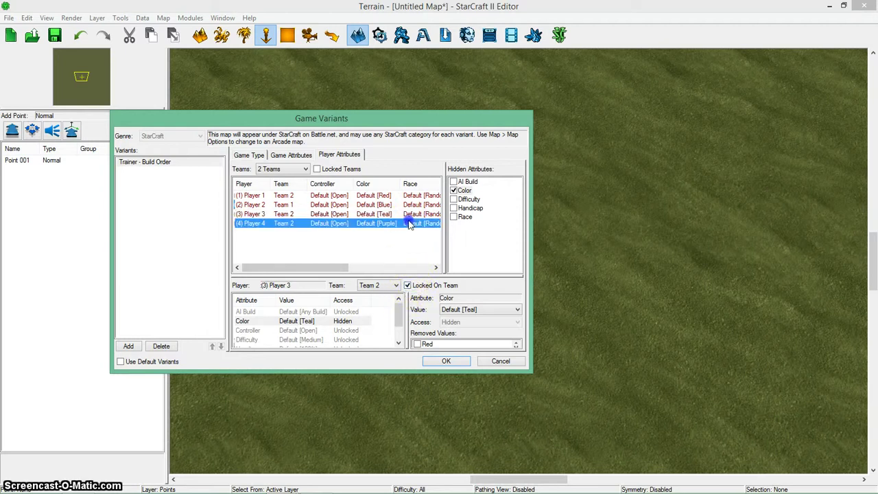
left_click(407, 285)
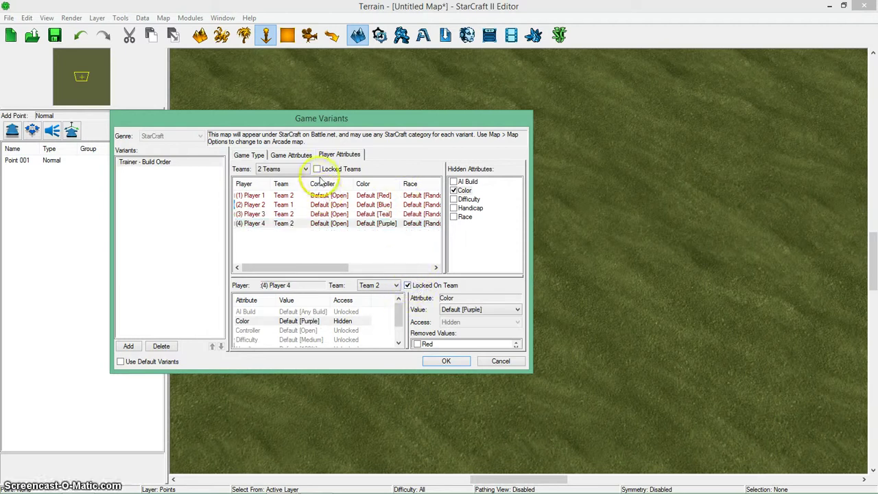
Turn on Locked Teams for the variant, keep the 2 Teams layout, and accept the game variant settings
left_click(410, 180)
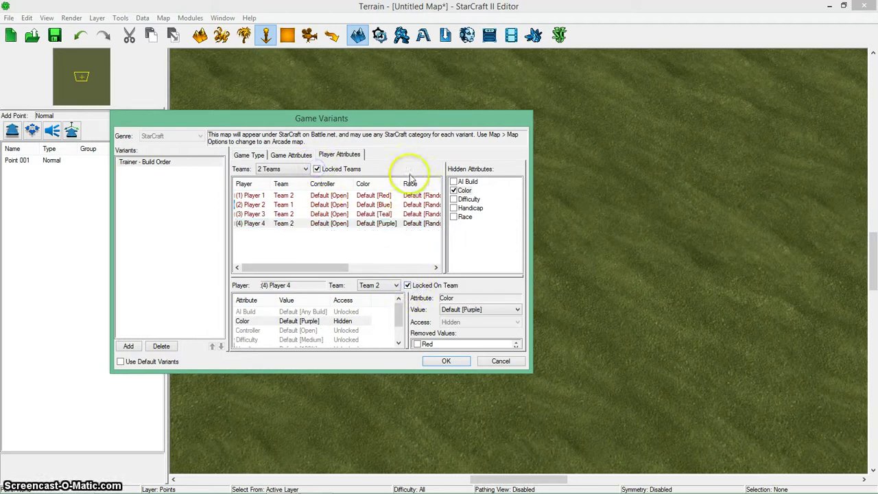
left_click(292, 169)
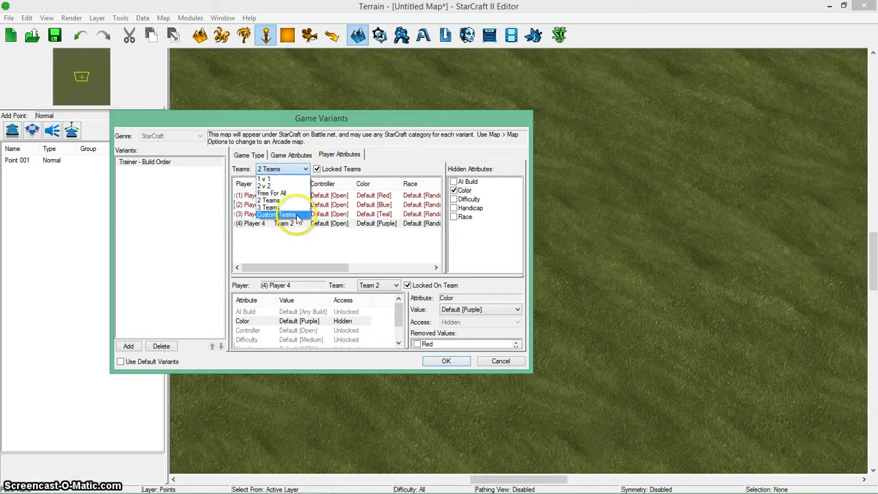
left_click(400, 165)
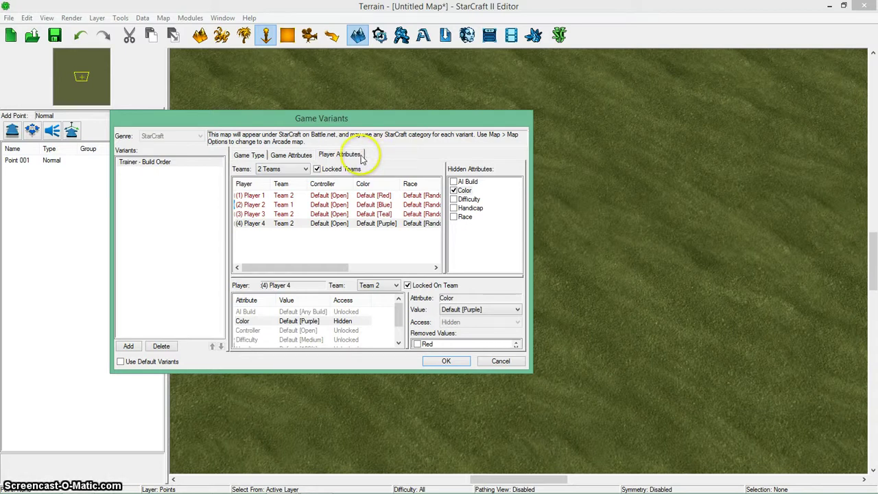
left_click(443, 362)
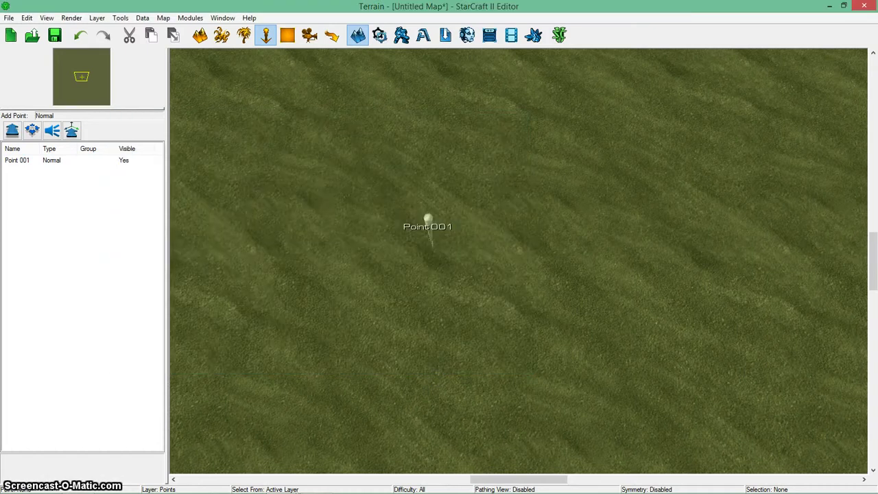
Add a custom game attribute to the map, named Difficulty, with the description "Pick the difficulty"
left_click(164, 18)
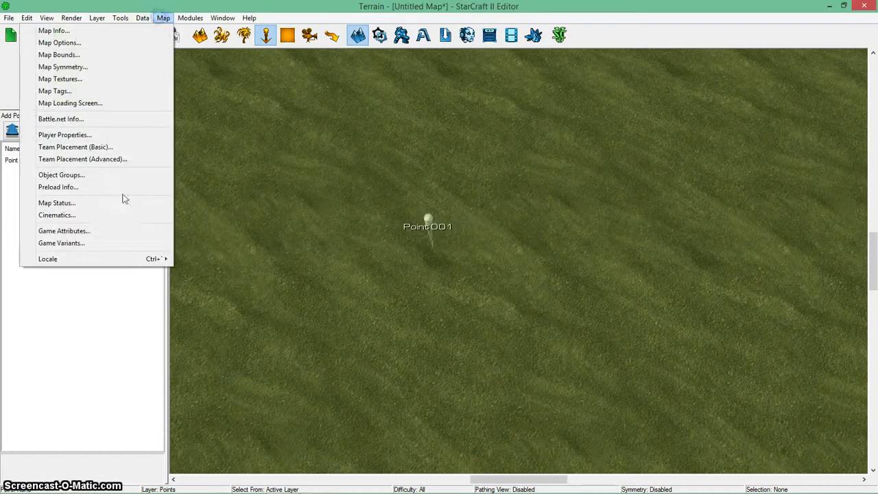
left_click(106, 231)
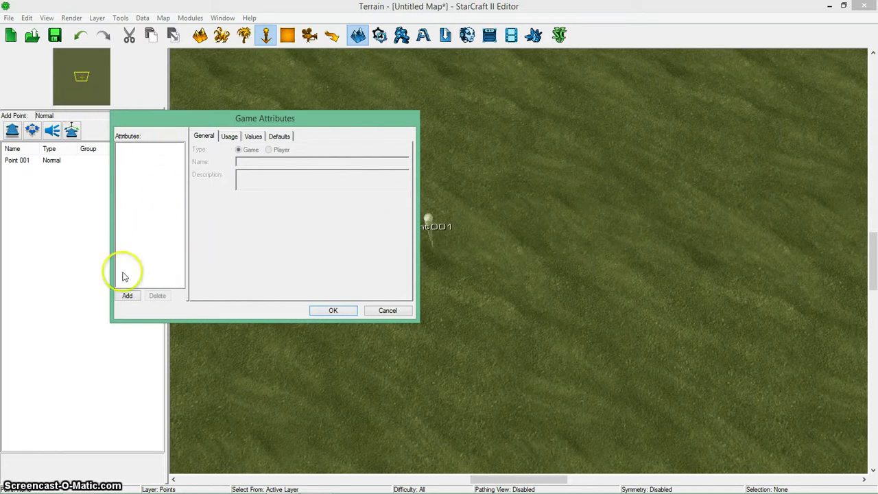
left_click(126, 295)
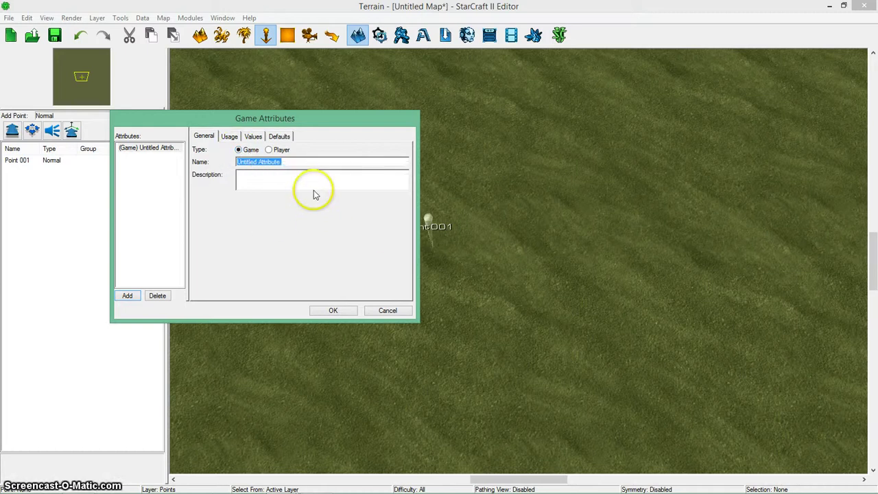
type("Difficu")
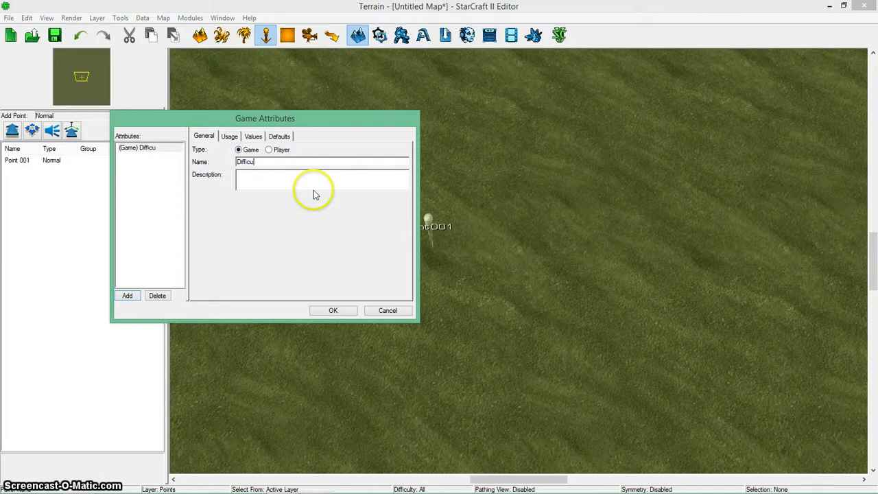
type("lty")
left_click(316, 179)
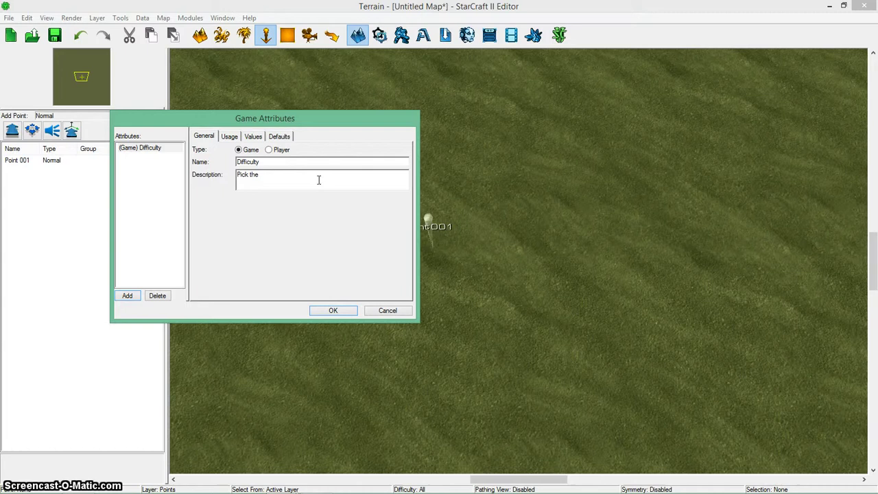
type("Pick the difficulty")
In the Difficulty attribute's usage settings, try First Come, First Serve availability and return it to Always
left_click(229, 136)
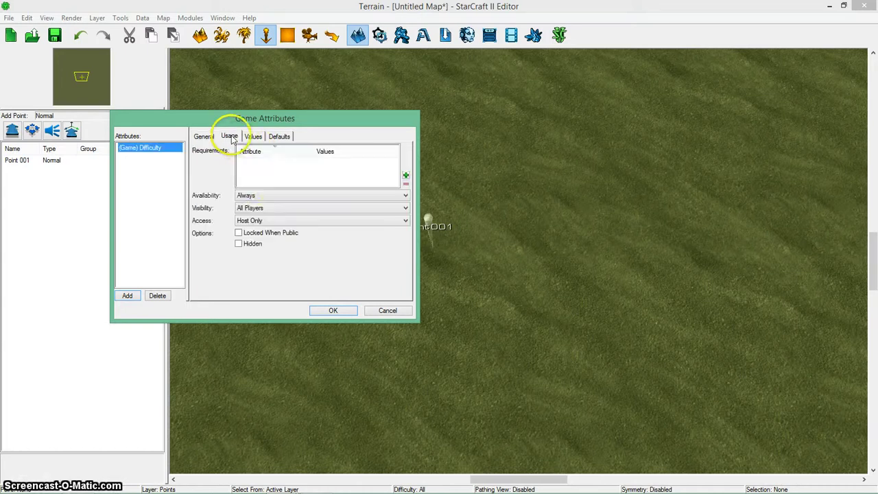
left_click(247, 196)
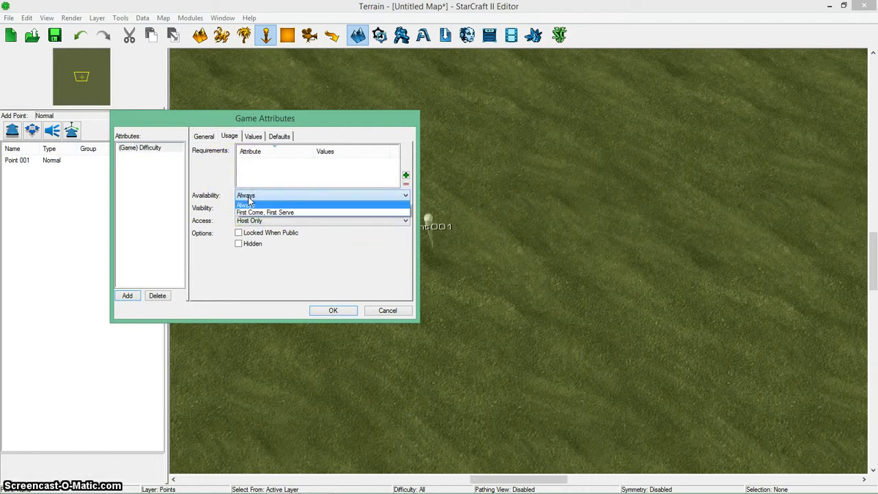
left_click(264, 239)
left_click(257, 193)
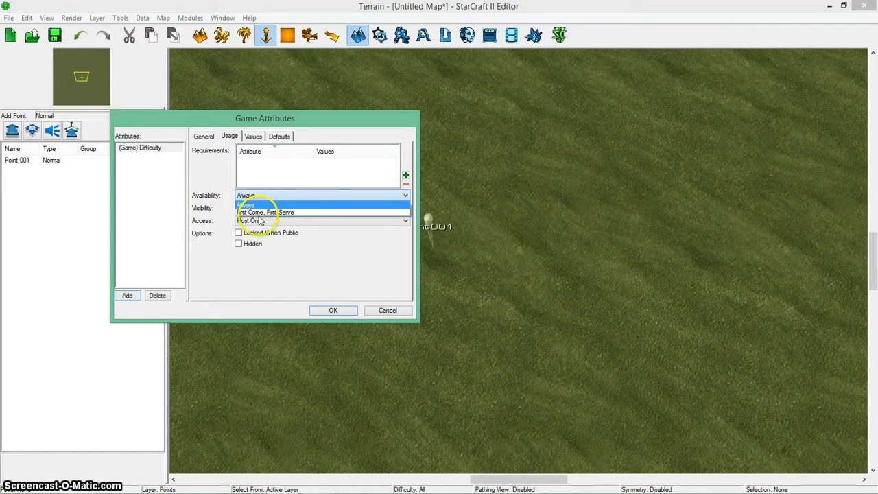
left_click(259, 213)
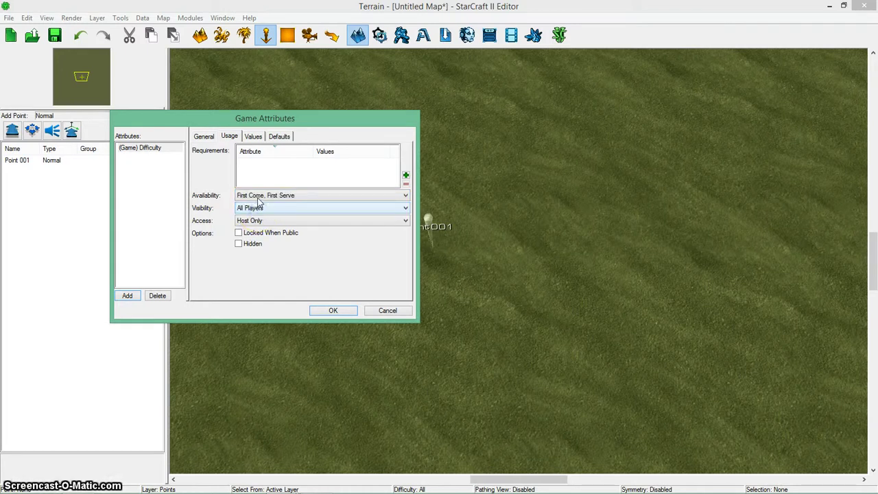
left_click(257, 195)
left_click(260, 205)
In Difficulty's usage settings, keep visibility at All Players and set access to All Players
left_click(260, 209)
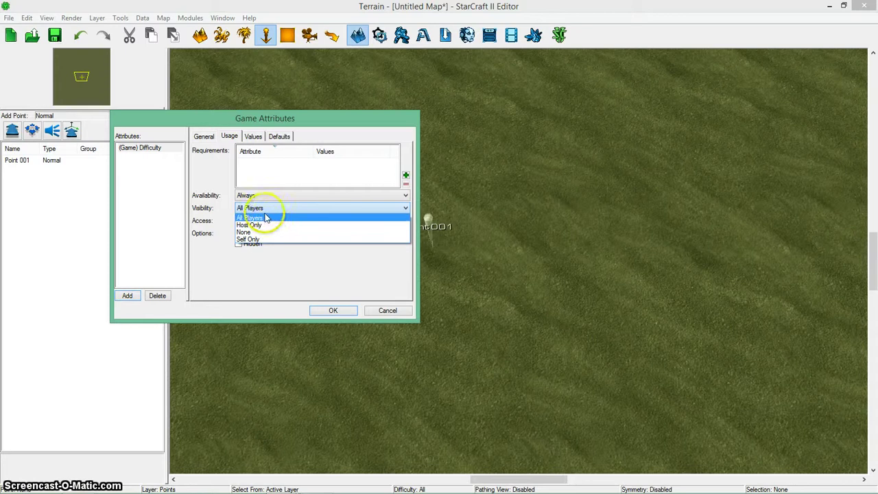
left_click(263, 217)
left_click(261, 220)
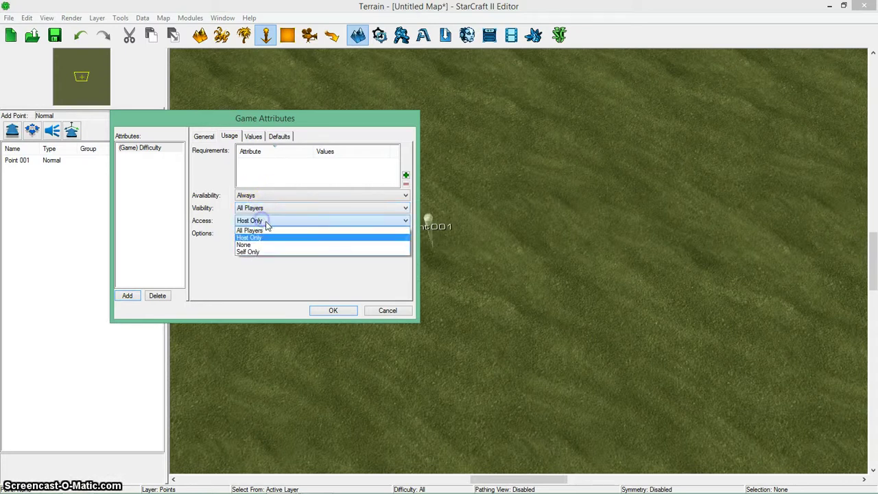
left_click(264, 220)
left_click(265, 222)
left_click(263, 231)
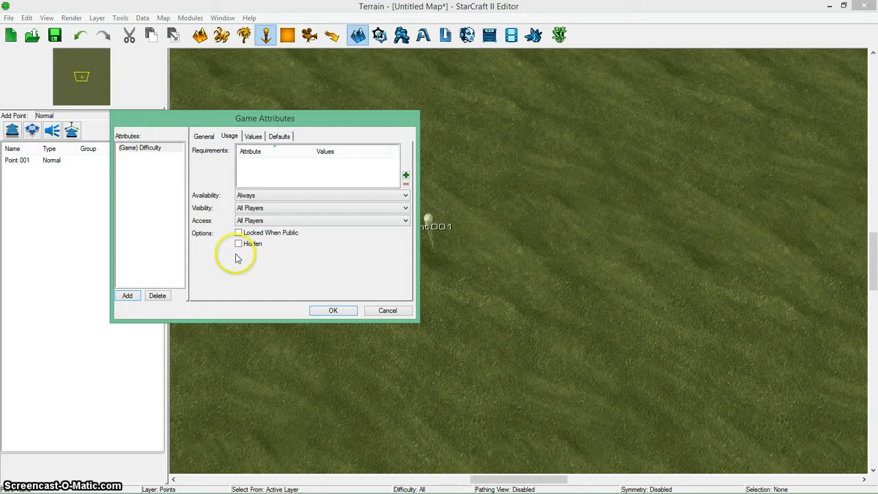
Add a value named Easy to the Difficulty attribute, with the description "Pick the easy difficulty."
left_click(278, 248)
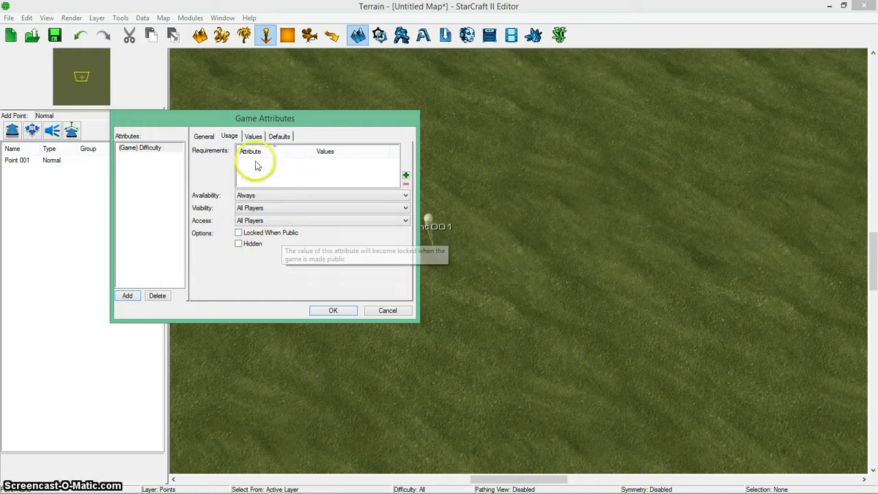
left_click(253, 136)
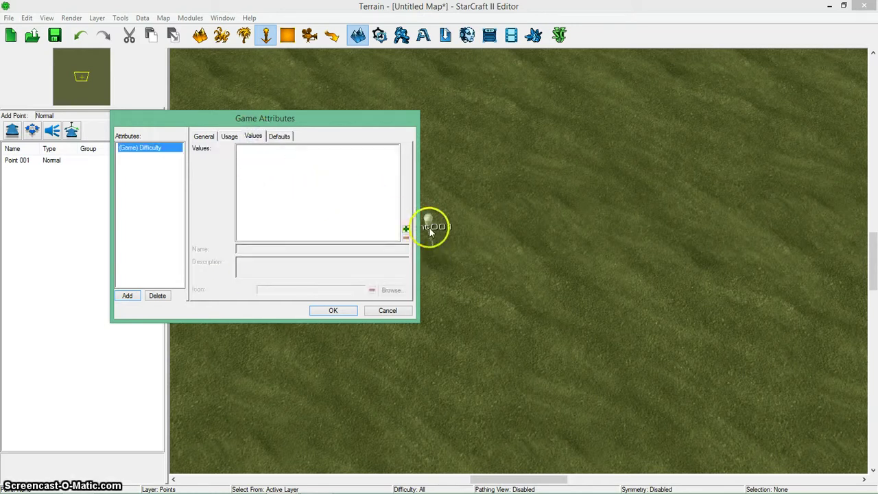
left_click(405, 230)
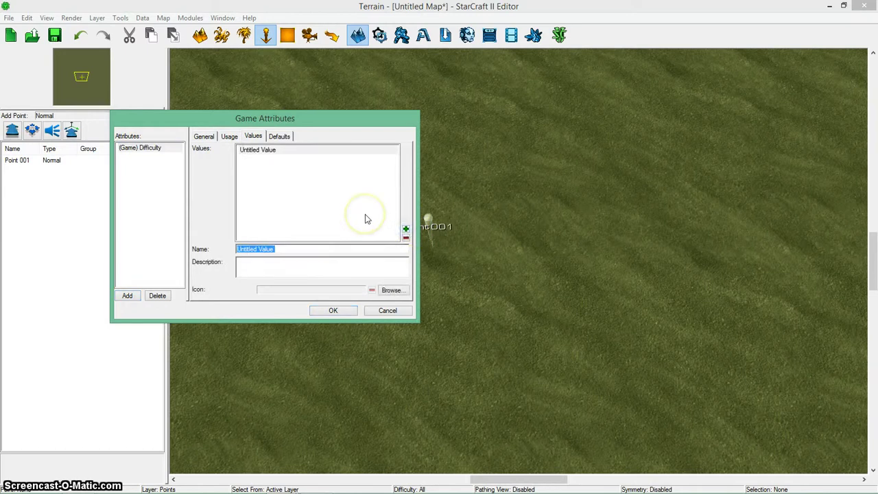
type("Easy")
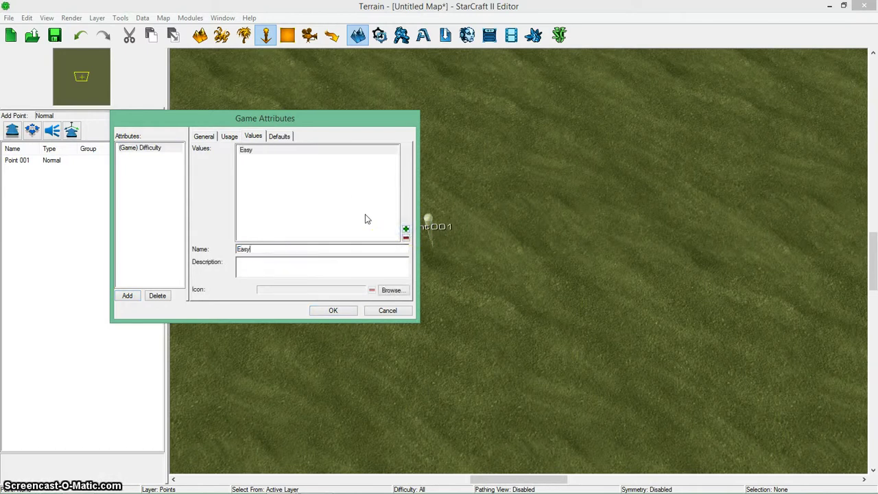
left_click(349, 272)
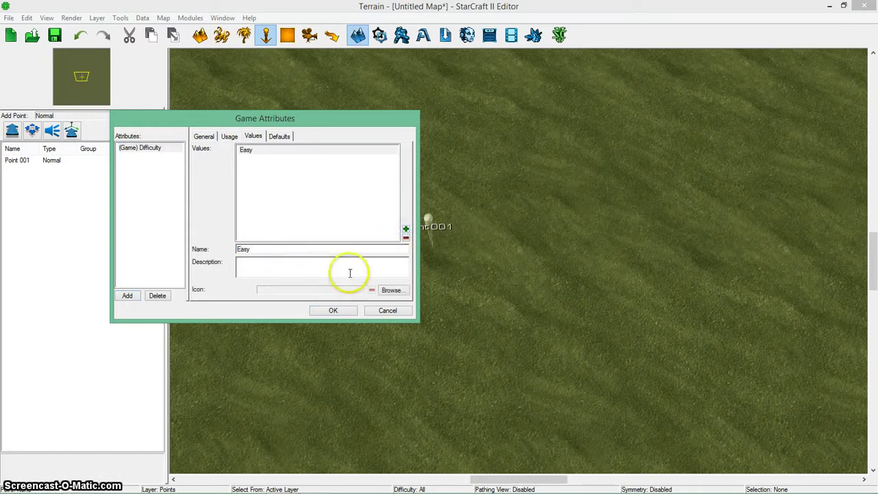
type("Pick the easy difficulty.")
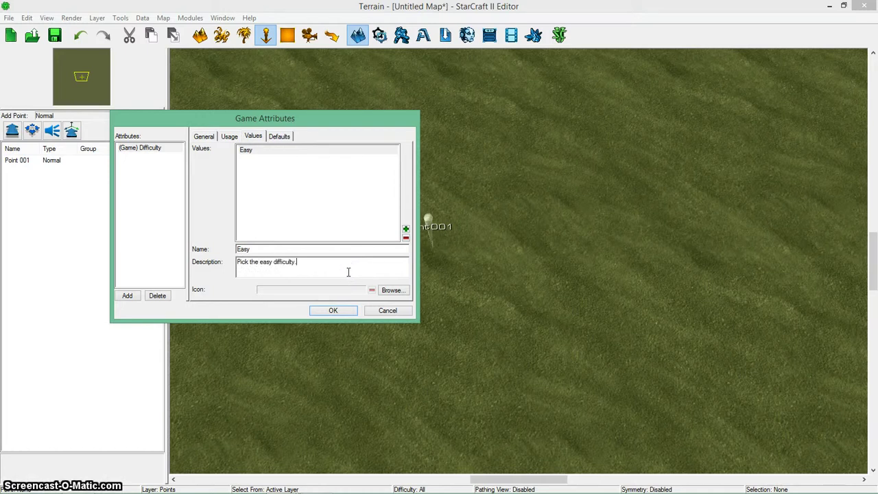
Add a second Difficulty value named Medium, with the description "Pick the medium difficulty."
left_click(405, 229)
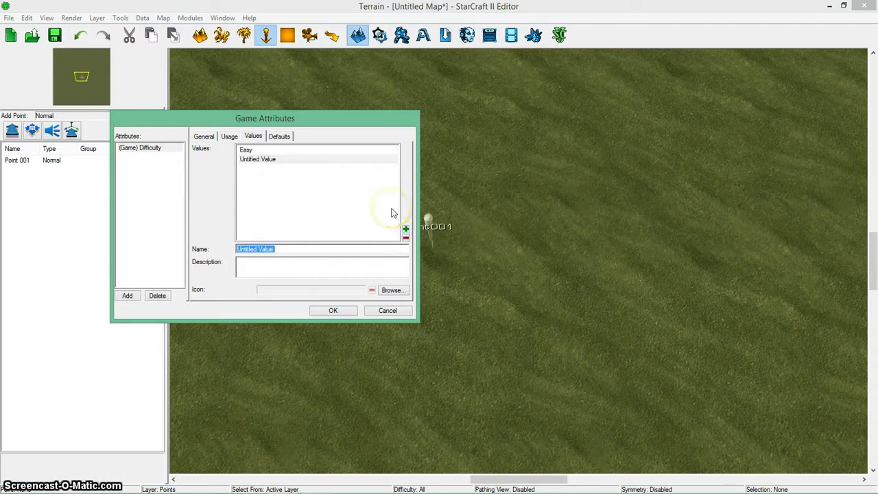
type("Medium")
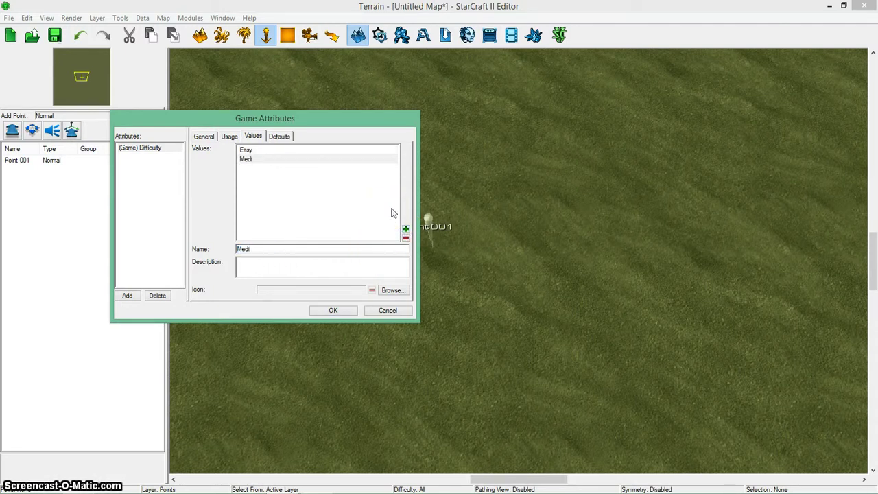
left_click(277, 259)
type("Pick the medium difficulty.")
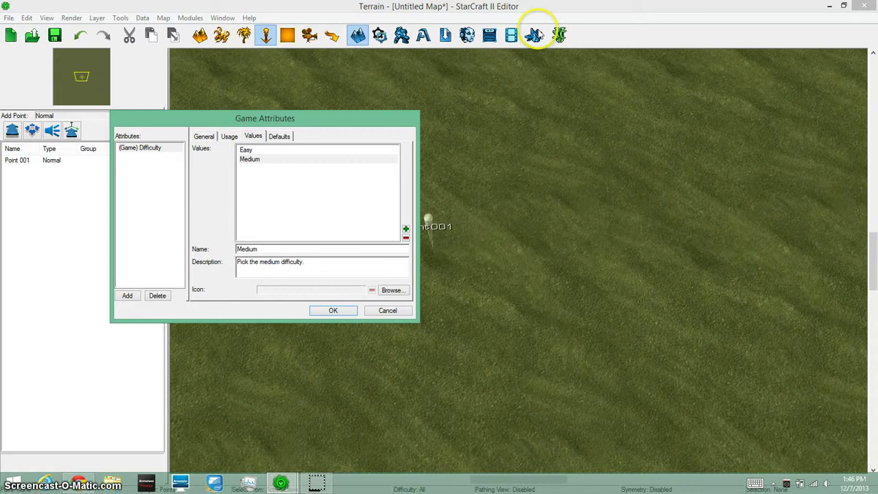
Add a third Difficulty value named Hard, with the description "Pick the hard difficulty."
left_click(406, 228)
type("Hard")
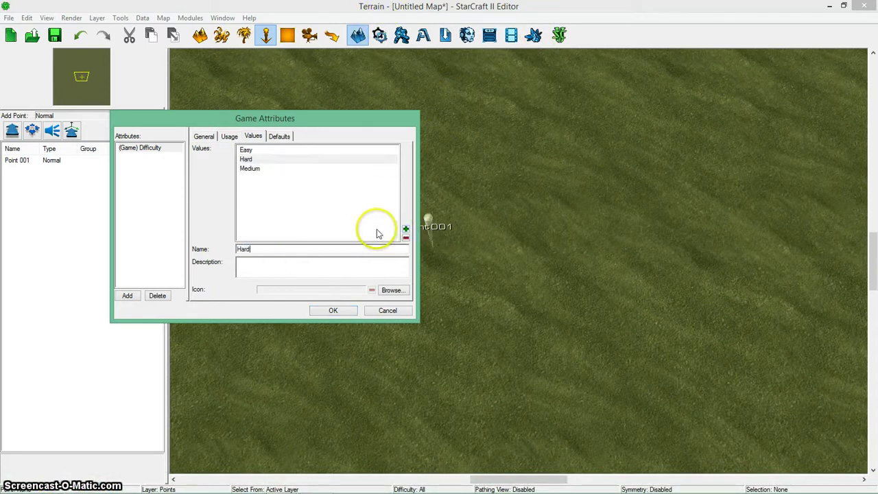
left_click(327, 264)
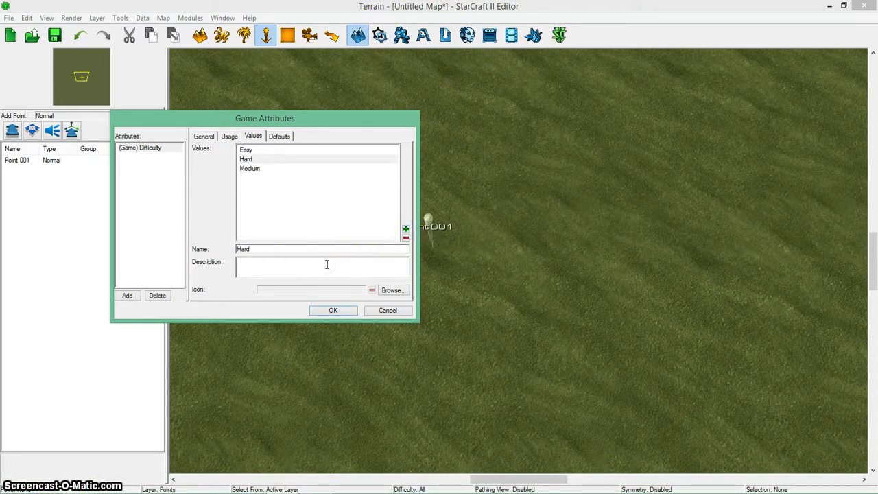
type("Pick the hard difficulty.")
left_click(290, 203)
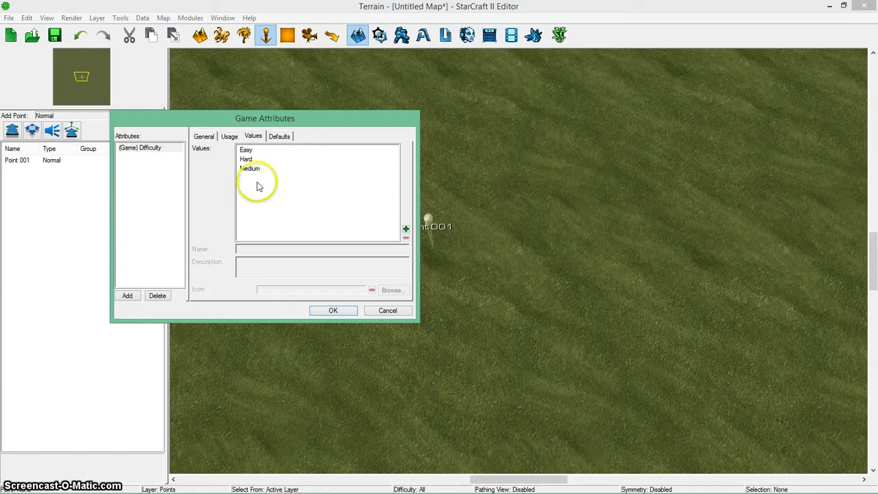
Set the Difficulty attribute's default value to Easy for all players
left_click(279, 136)
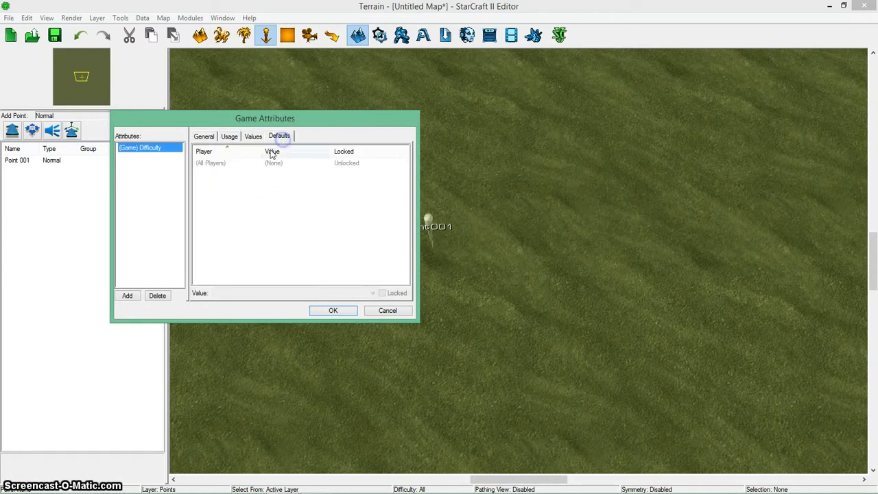
left_click(215, 182)
left_click(217, 163)
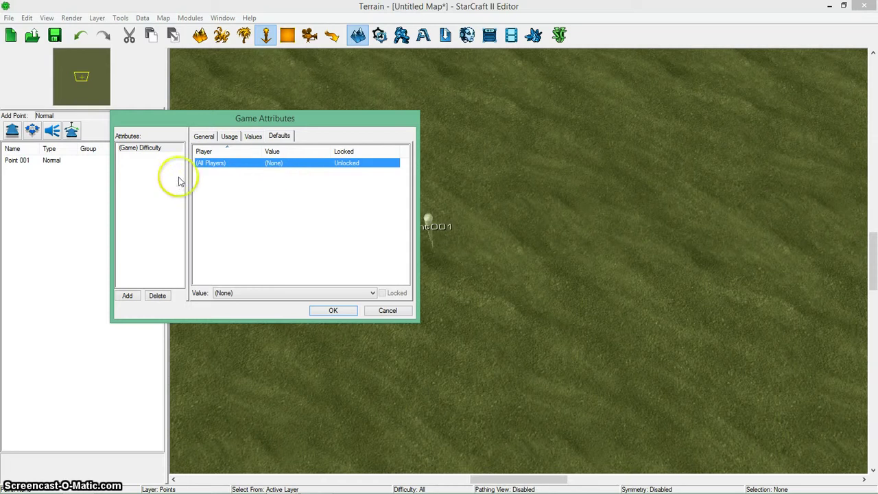
left_click(220, 164)
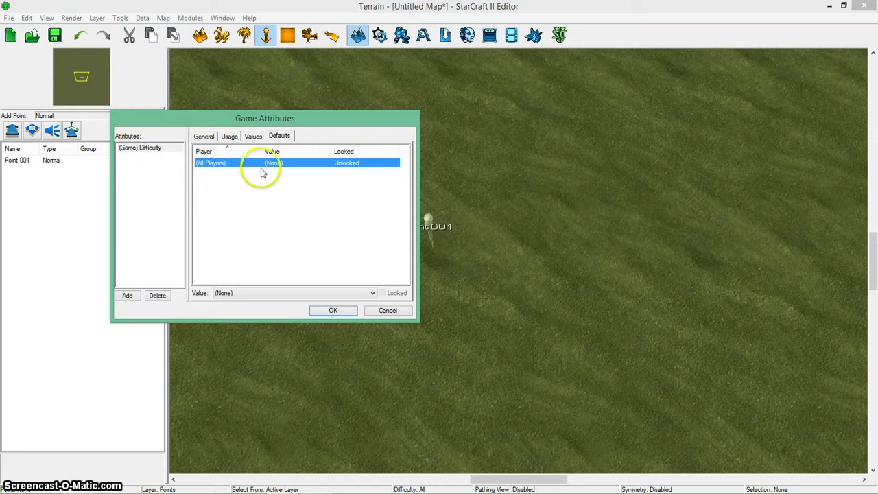
left_click(251, 292)
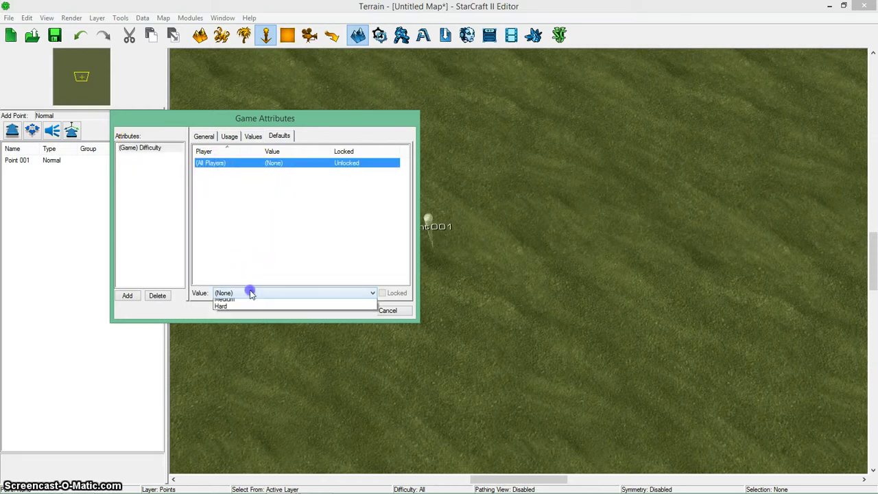
left_click(258, 308)
left_click(266, 200)
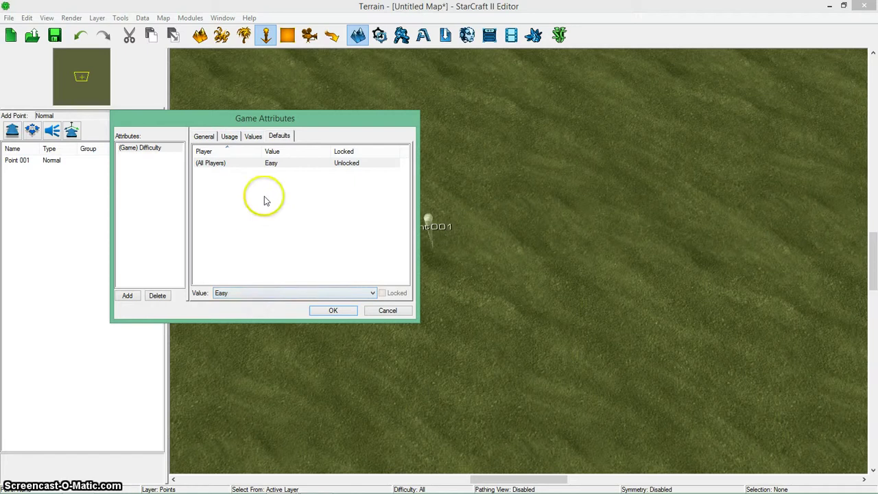
left_click(304, 232)
left_click(354, 265)
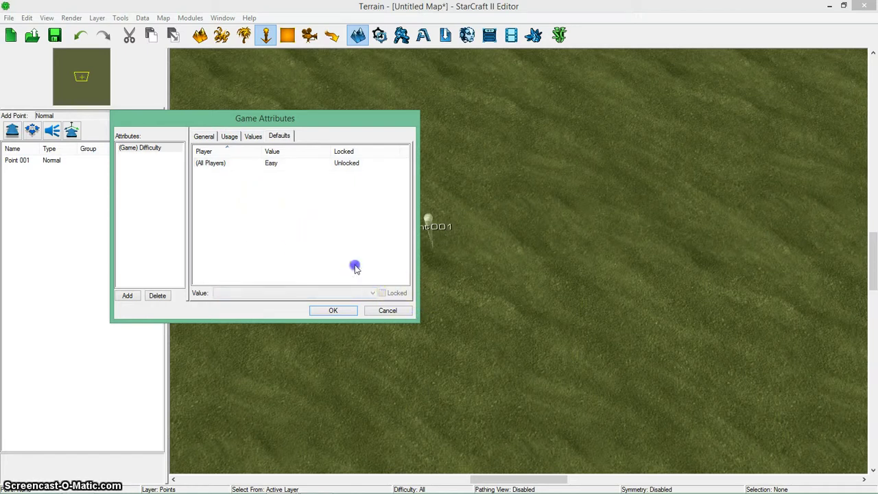
left_click(280, 163)
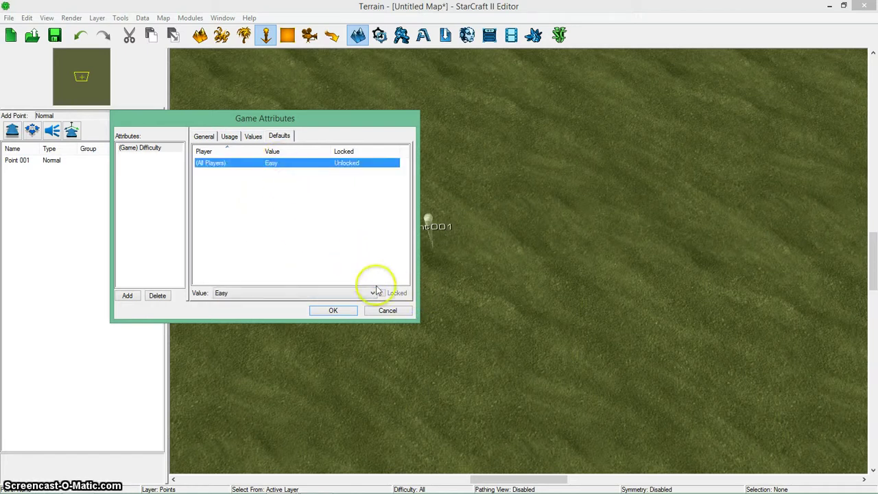
left_click(347, 256)
left_click(251, 165)
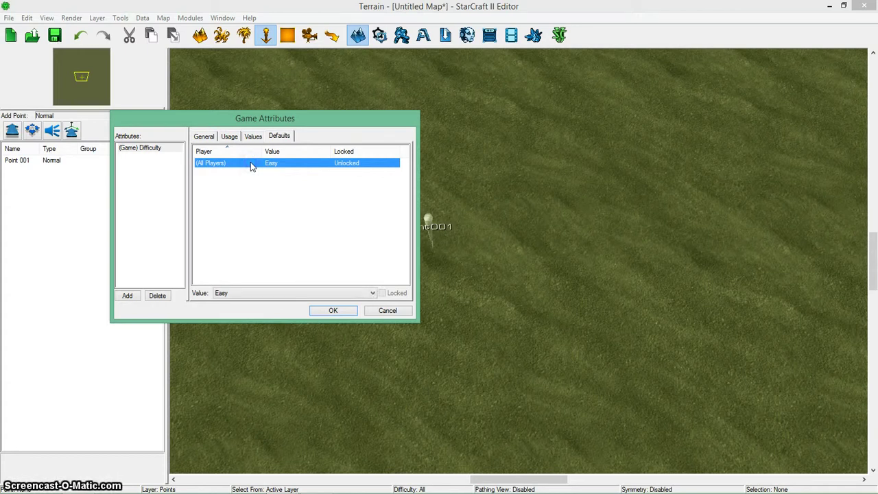
left_click(206, 135)
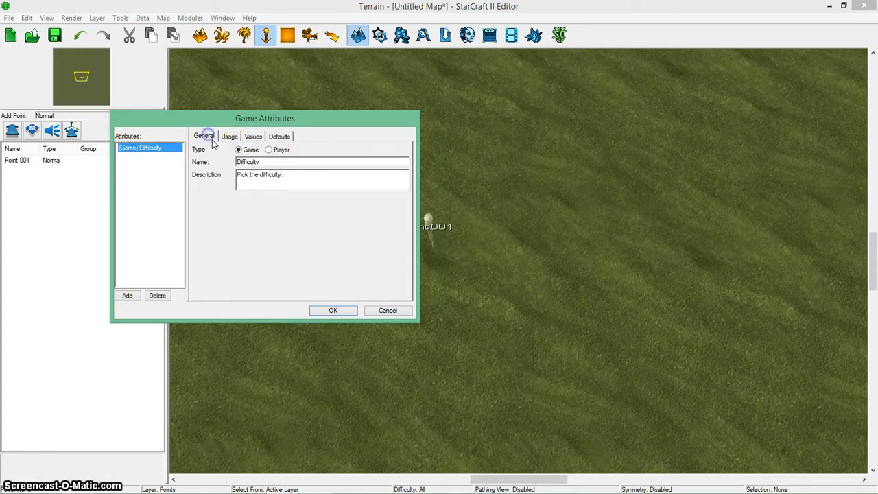
left_click(229, 137)
left_click(251, 136)
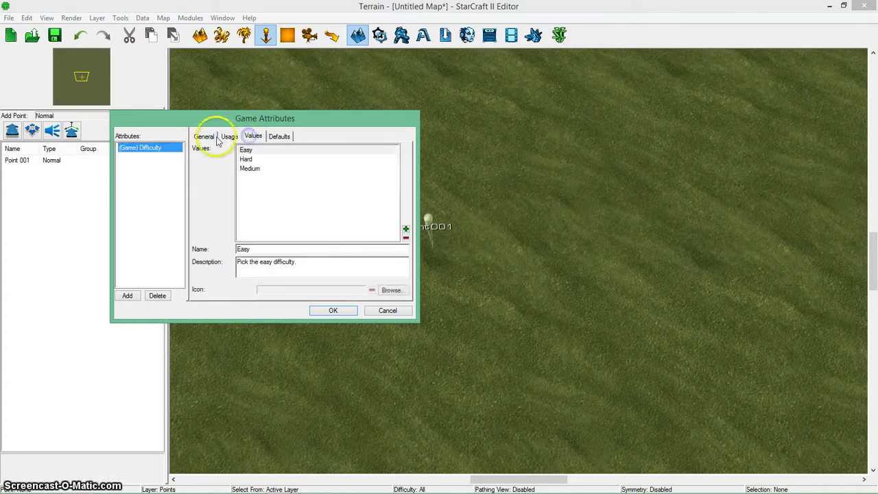
Add a second attribute named Unit with the description "Pick a unit." and make it a Player type attribute
left_click(205, 136)
left_click(126, 300)
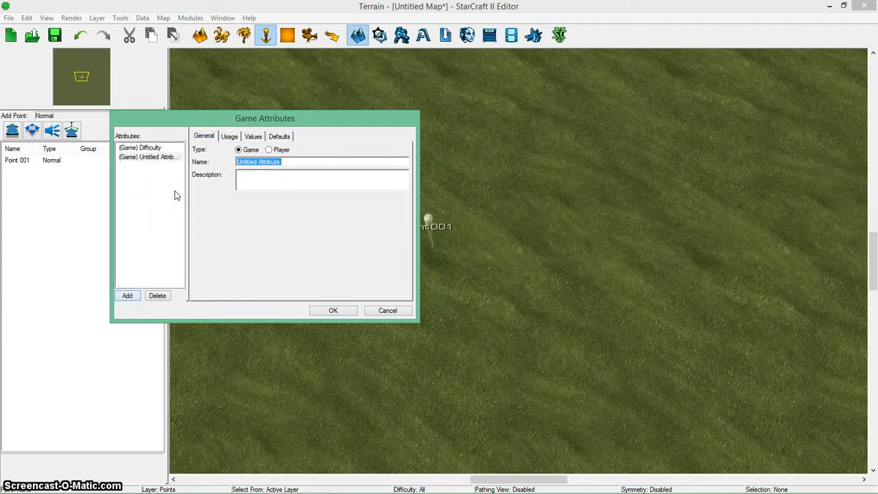
type("Unit")
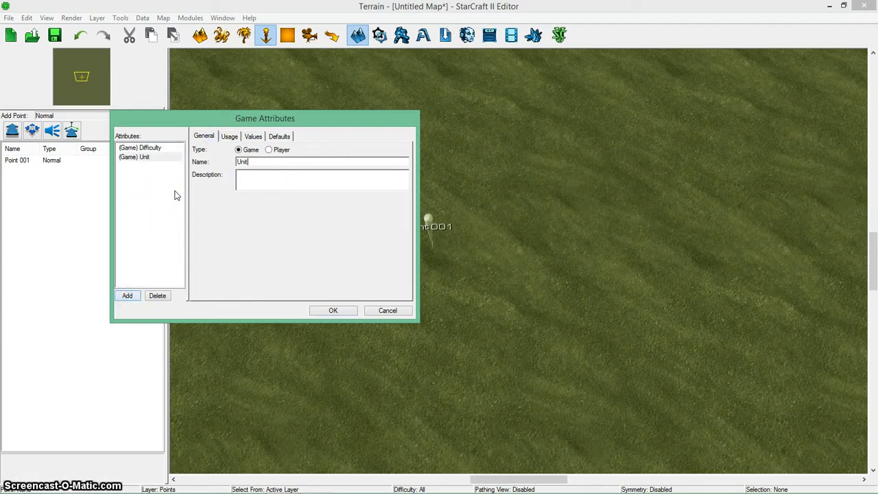
left_click(337, 186)
type("Pick a un")
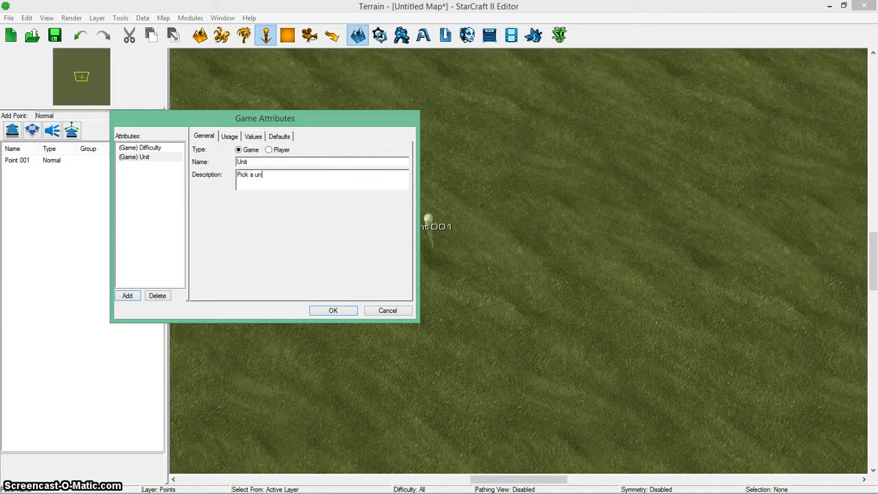
type("it.")
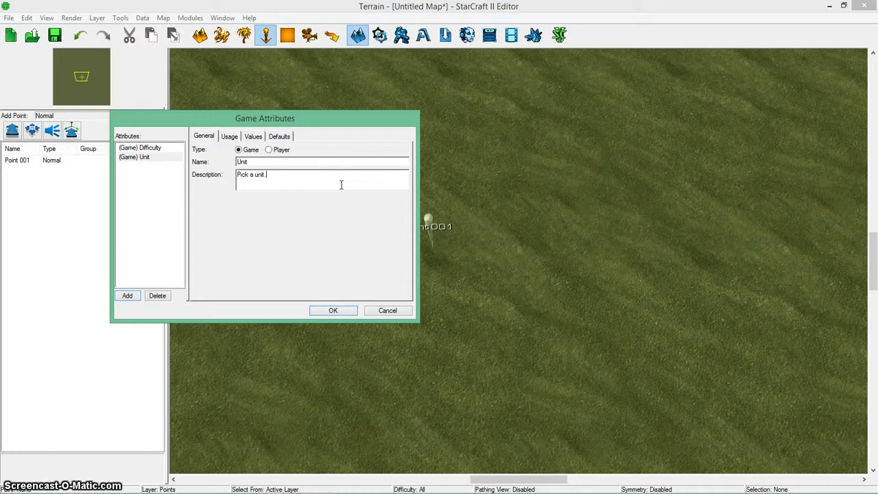
left_click(269, 150)
In Unit's usage settings, set availability to First Come, First Serve, keep visibility at All Players, and set access to All Players
left_click(229, 136)
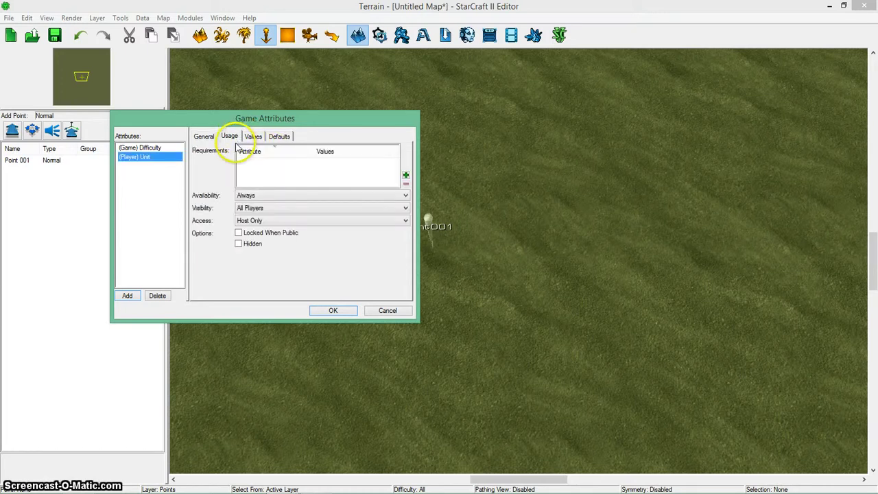
left_click(246, 196)
left_click(264, 212)
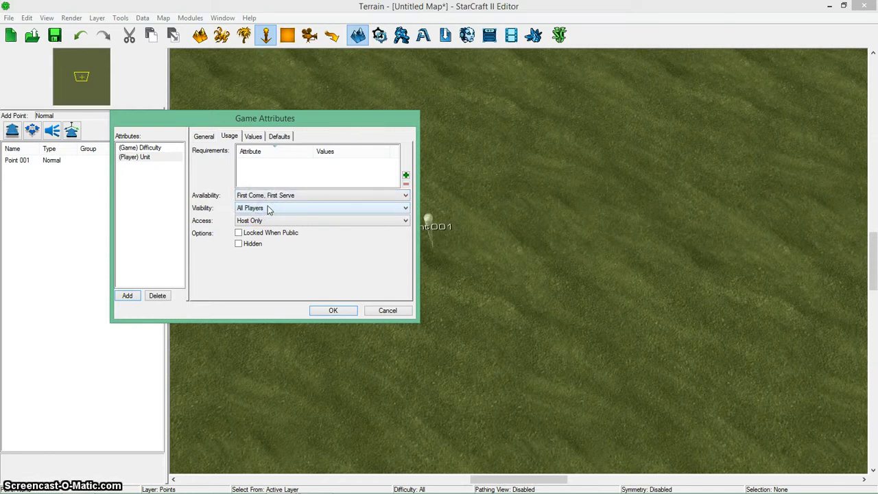
left_click(268, 209)
left_click(260, 215)
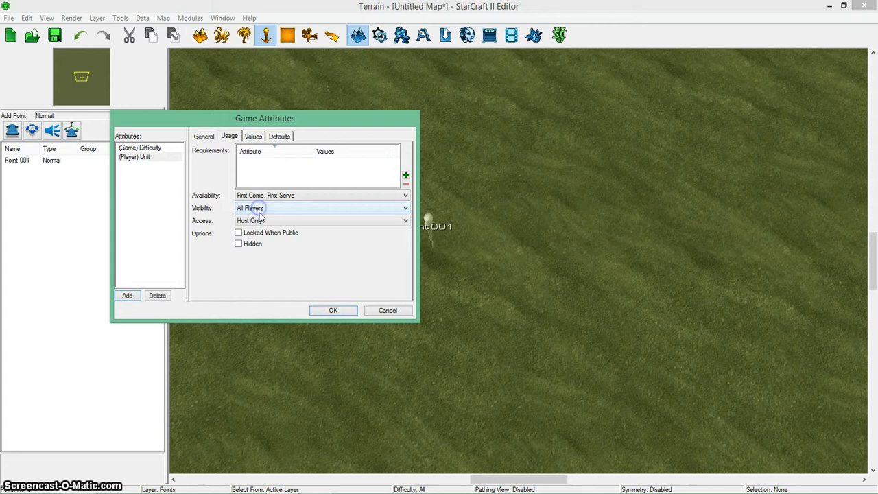
left_click(262, 219)
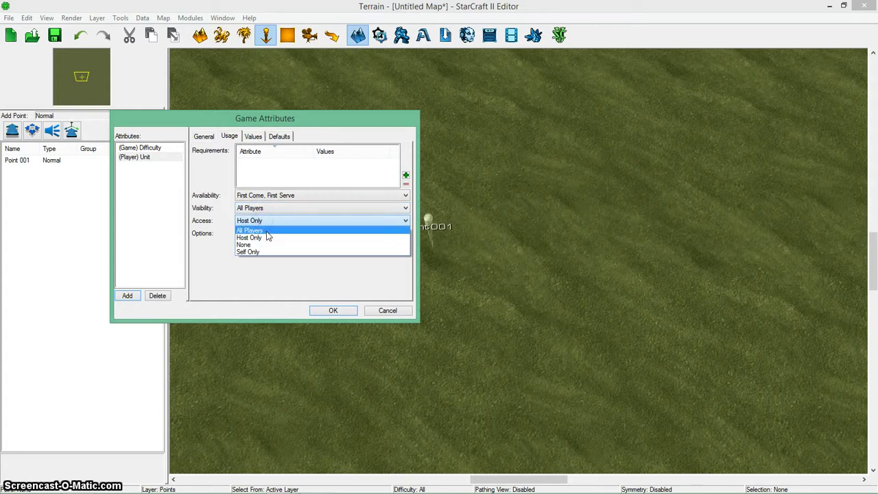
left_click(267, 232)
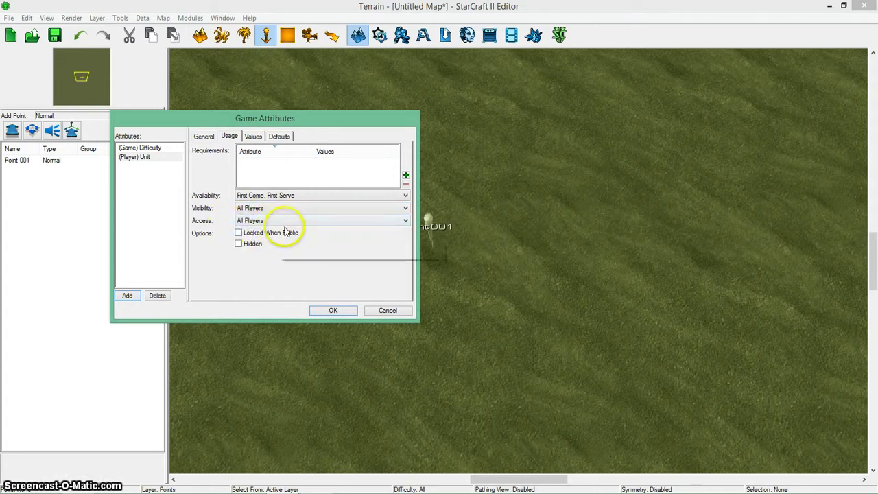
Add a value named Marine to the Unit attribute, with the description "Pick a marine."
left_click(255, 137)
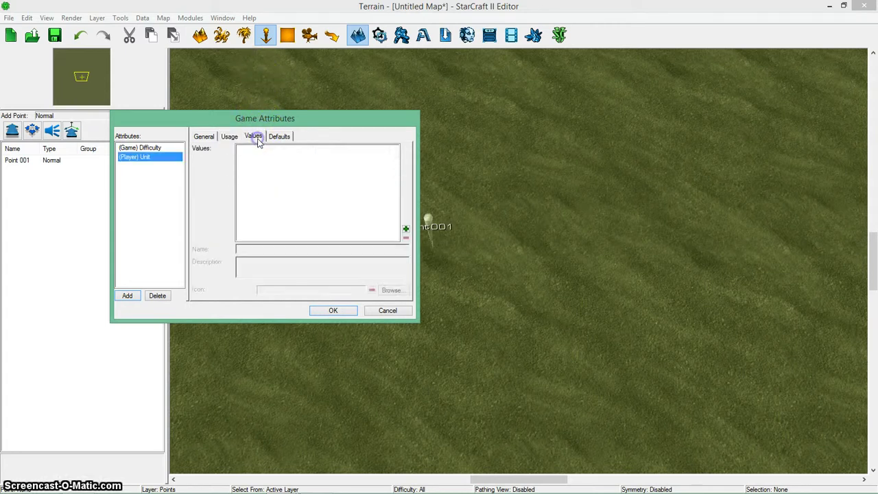
left_click(406, 228)
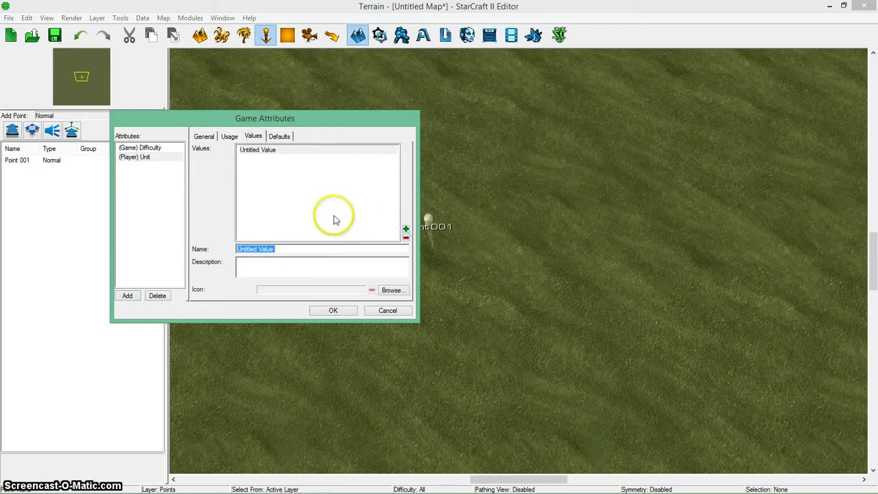
type("Marine")
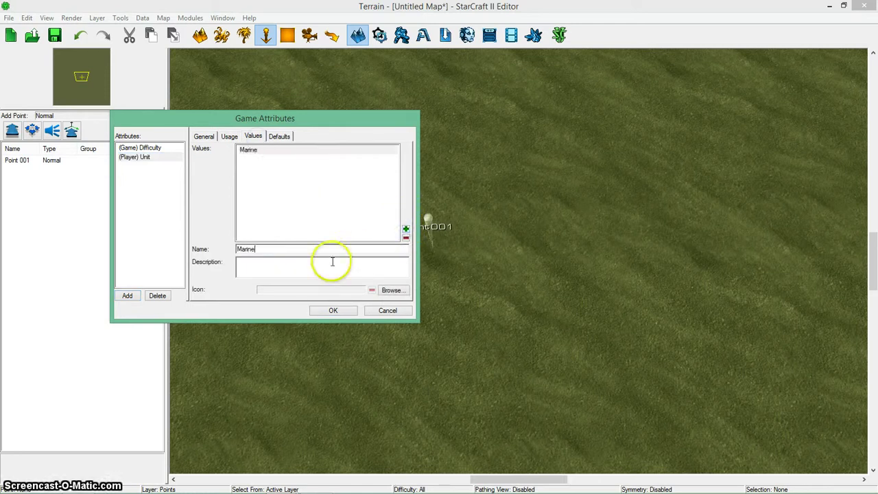
left_click(332, 261)
type("Pick a m")
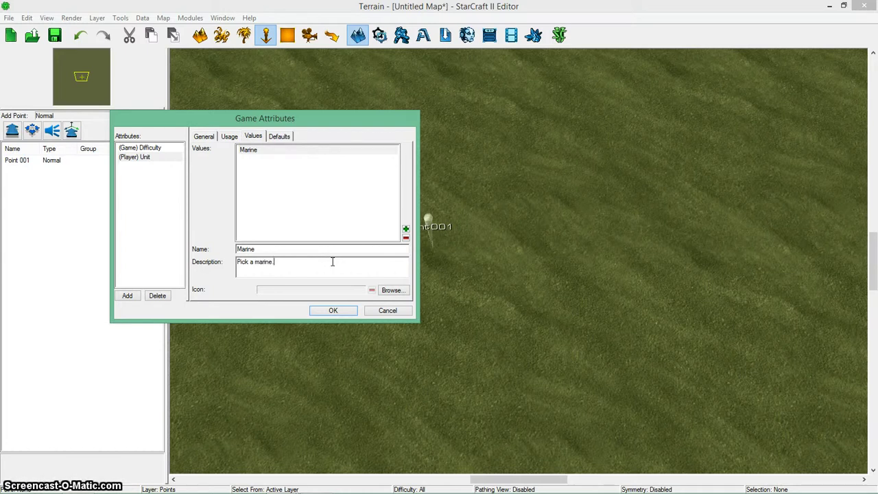
Complete Marine's description as "Pick a marine." and add a Unit value named Stalker with the description "Pick a stalker."
type("arine.")
left_click(406, 229)
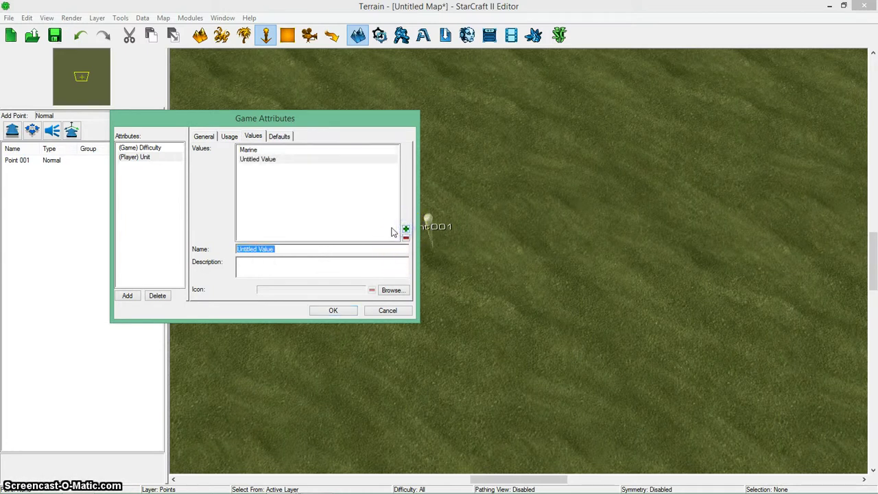
type("Stalker")
left_click(343, 258)
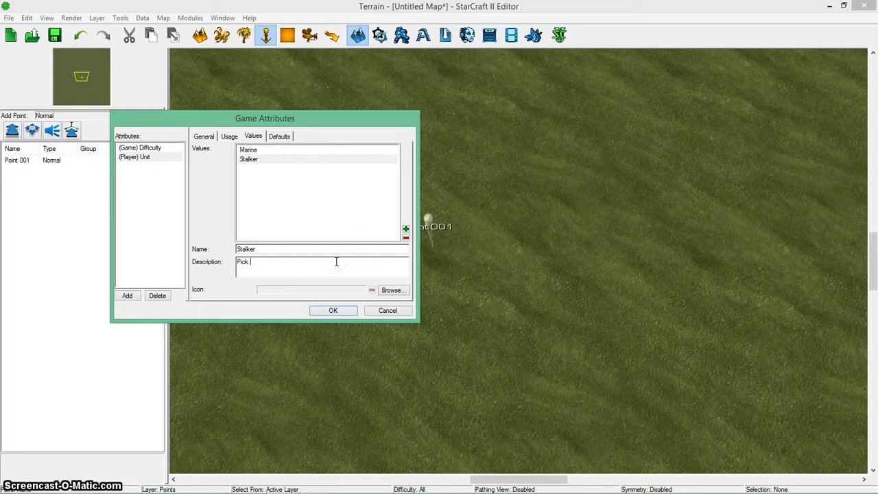
type("Pick a stalker.")
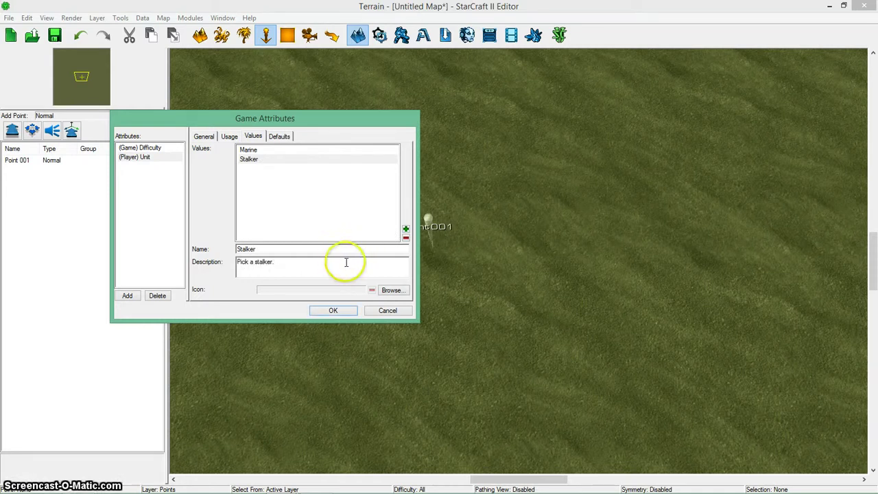
Add a value named Zealot to the Unit attribute, with the description "Pick a zealot."
left_click(406, 229)
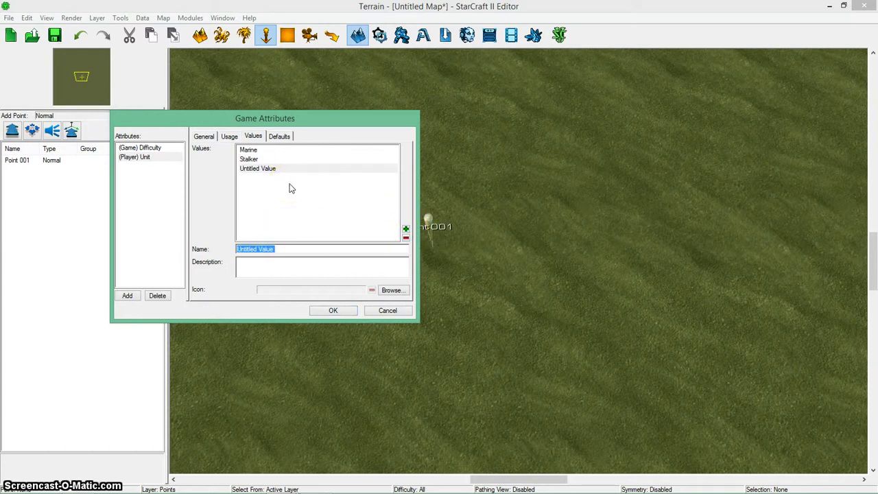
type("zealot")
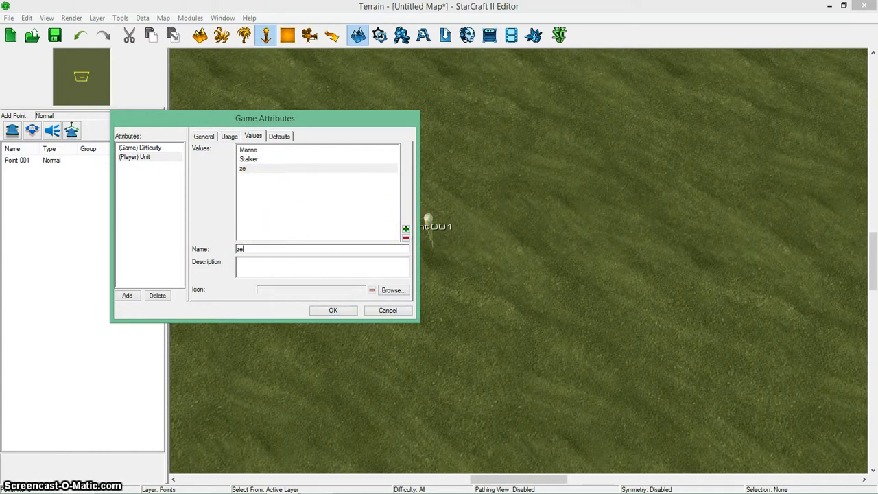
key("BackSpace")
key("BackSpace")
key("BackSpace")
key("BackSpace")
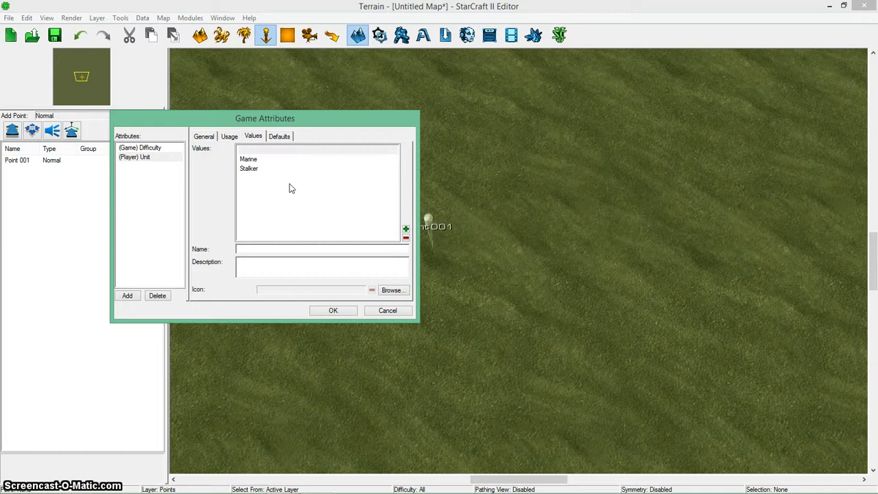
type("Zealot")
left_click(288, 190)
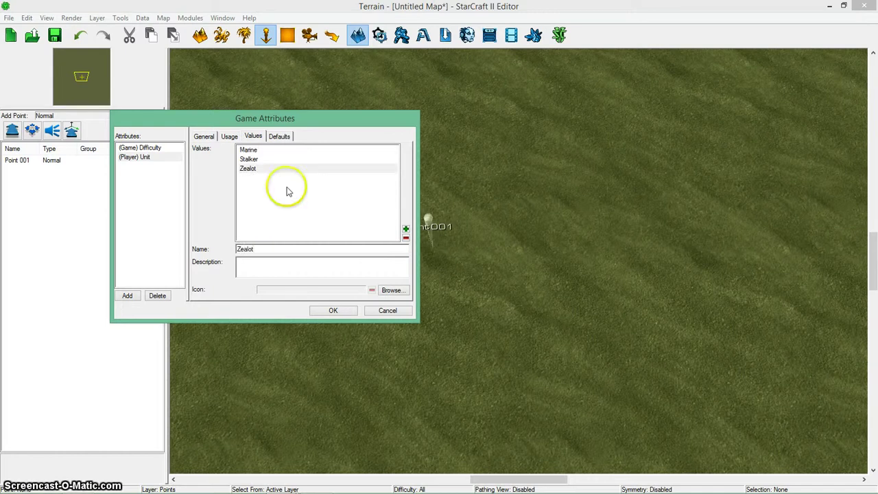
left_click(284, 262)
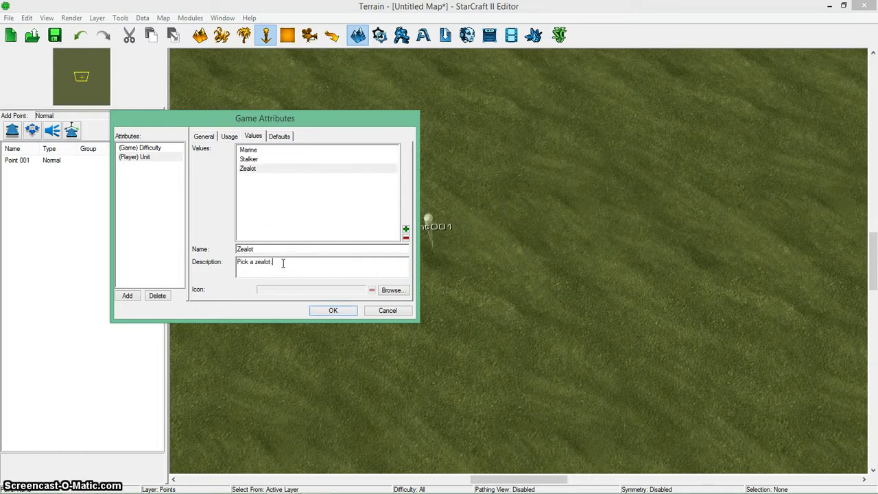
Add a value named Reaper to the Unit attribute, with the description "Pick a reaper."
left_click(405, 229)
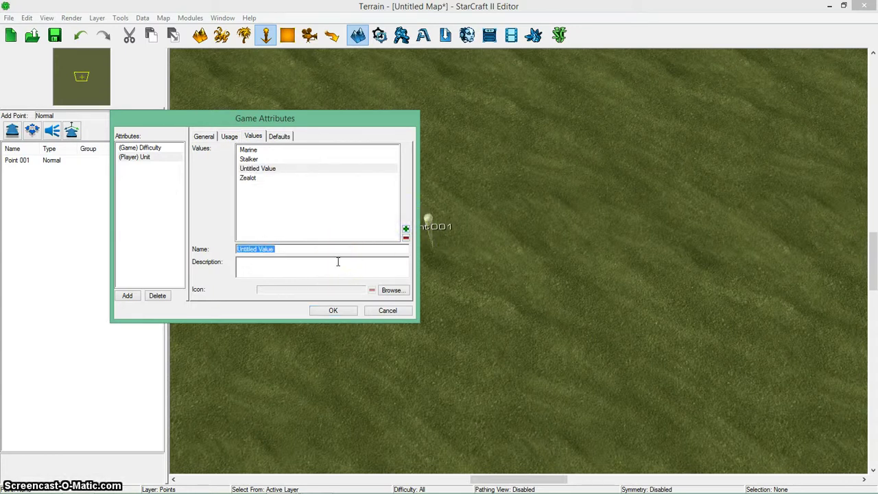
type("Reaper")
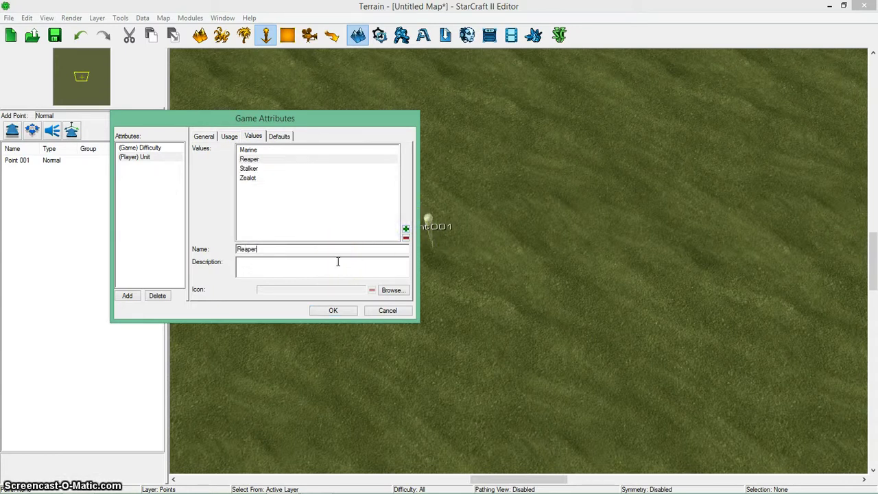
left_click(348, 249)
left_click(319, 262)
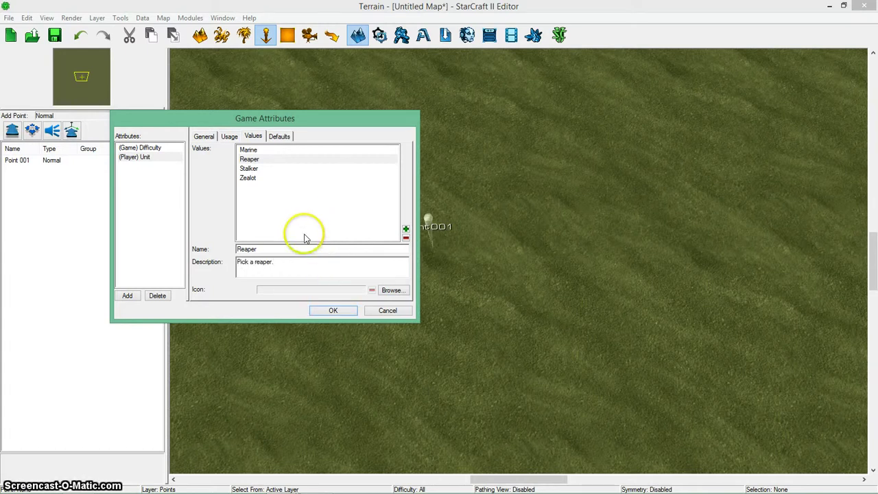
Set the Unit attribute's default value to Marine for Player 1 and Stalker for Player 2
left_click(281, 136)
left_click(240, 164)
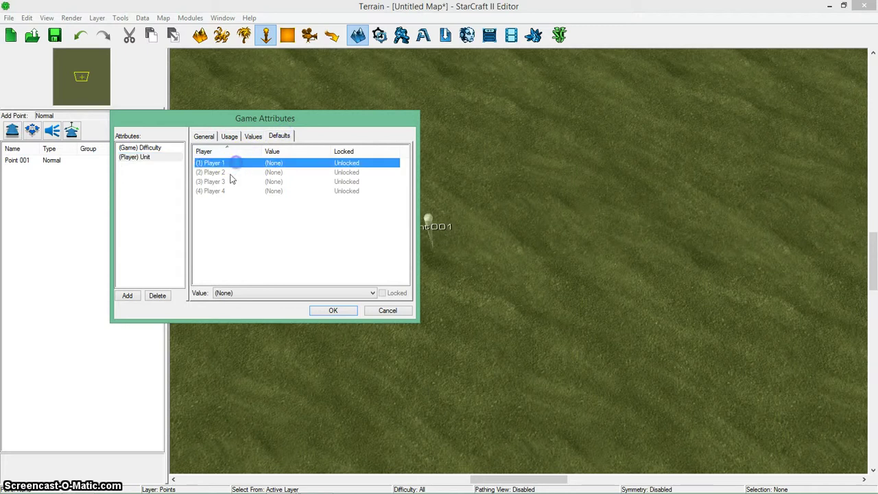
left_click(232, 172)
left_click(232, 163)
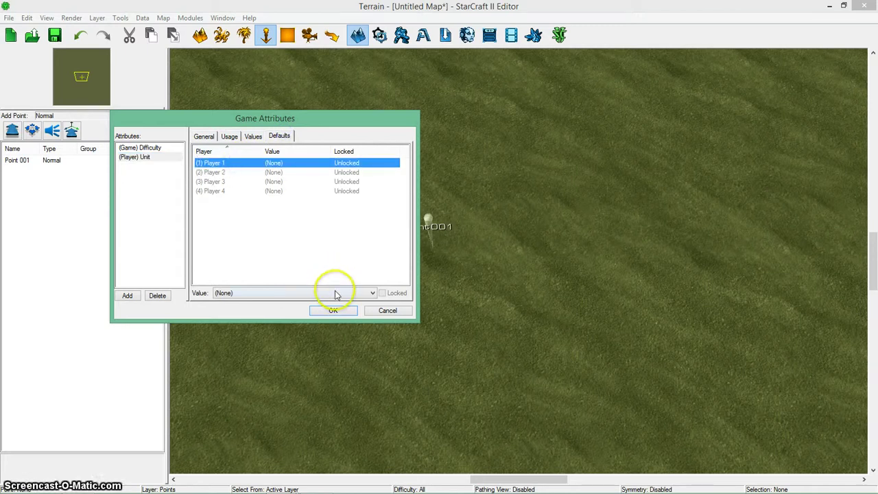
left_click(333, 293)
left_click(313, 310)
left_click(264, 172)
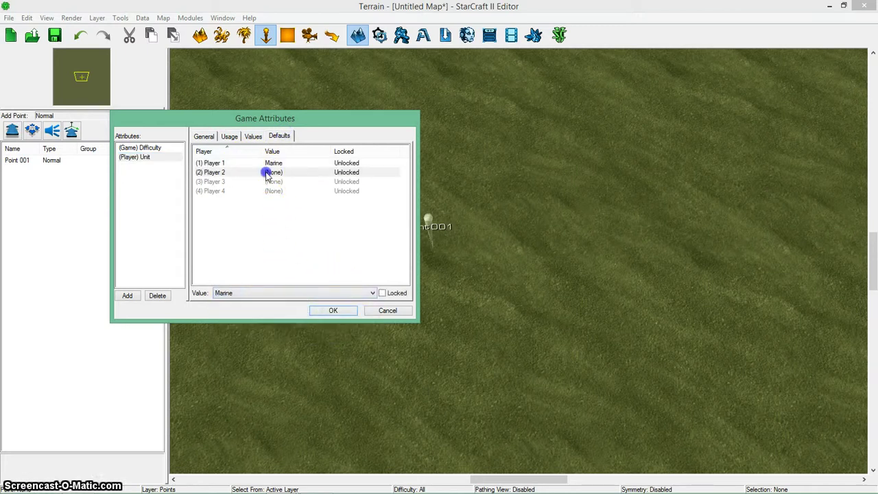
left_click(298, 293)
left_click(292, 320)
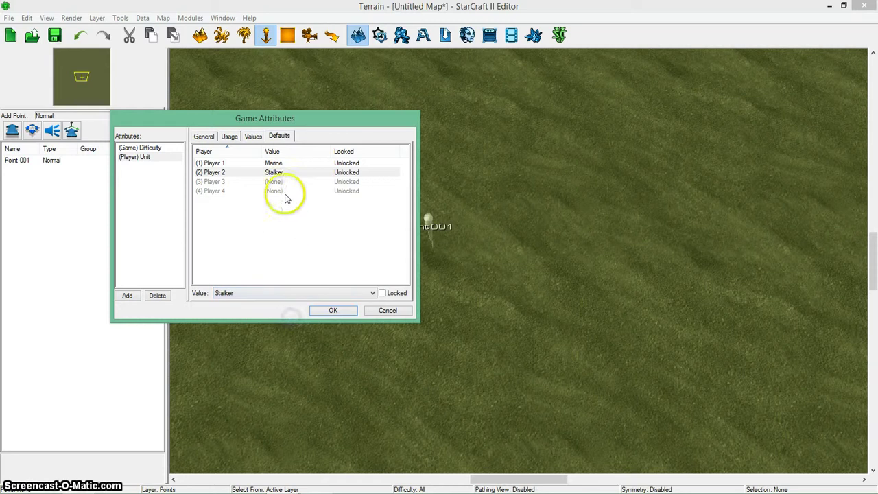
Reset the default Unit values of Player 1 and Player 2 to (None)
left_click(278, 164)
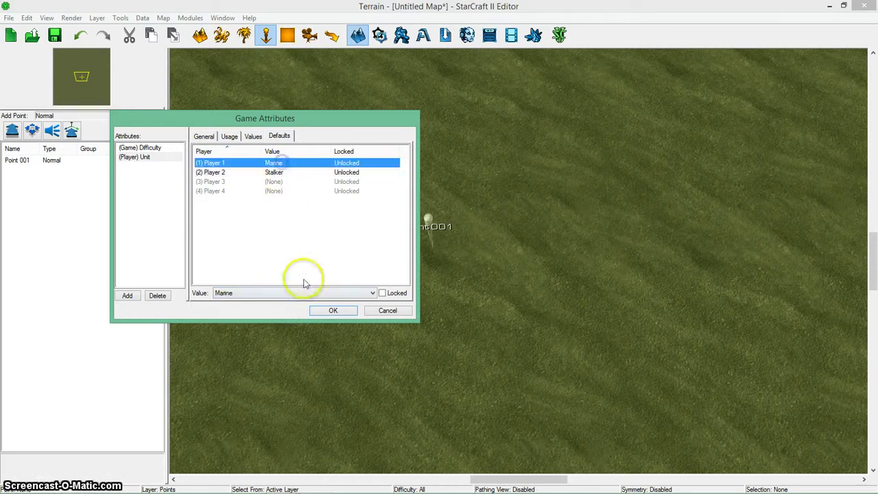
left_click(304, 293)
left_click(304, 303)
left_click(297, 172)
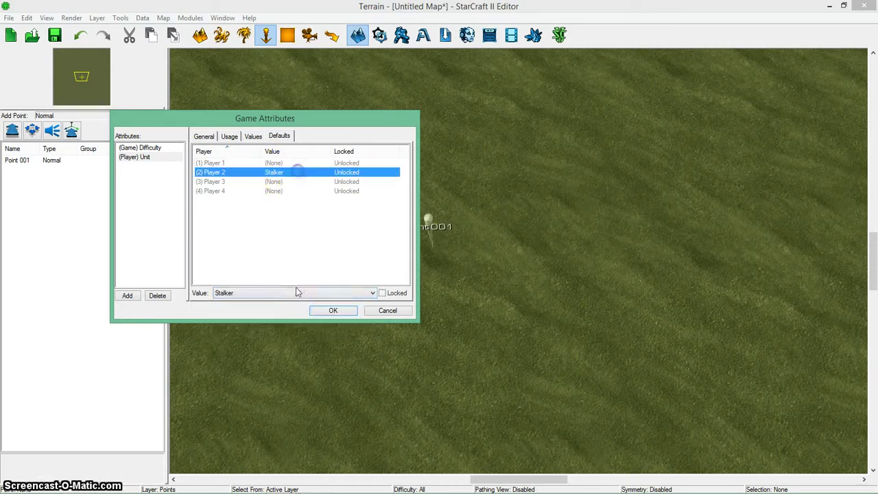
left_click(295, 299)
left_click(291, 302)
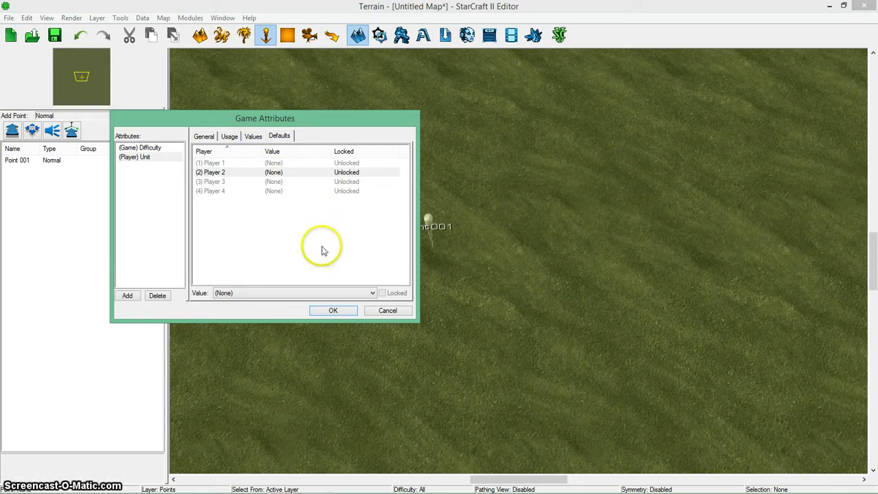
Try to apply the game attributes without default units, and review the Unit attribute's settings and values
left_click(334, 311)
left_click(332, 271)
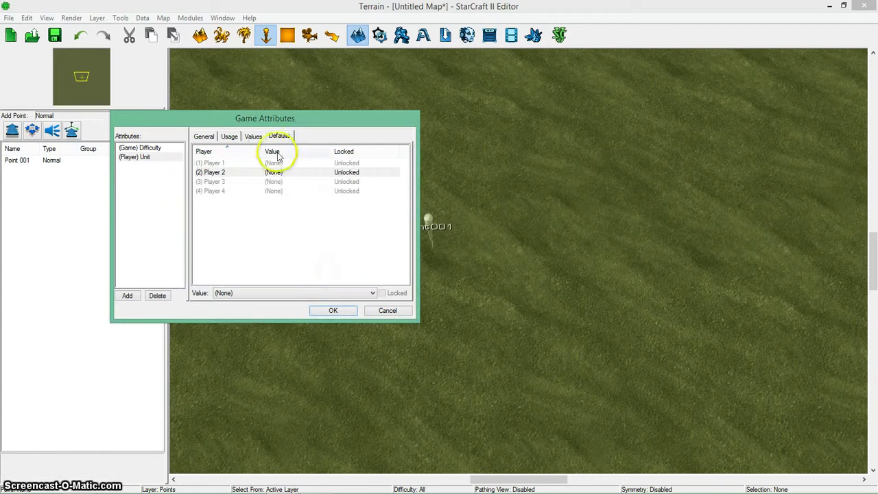
left_click(275, 163)
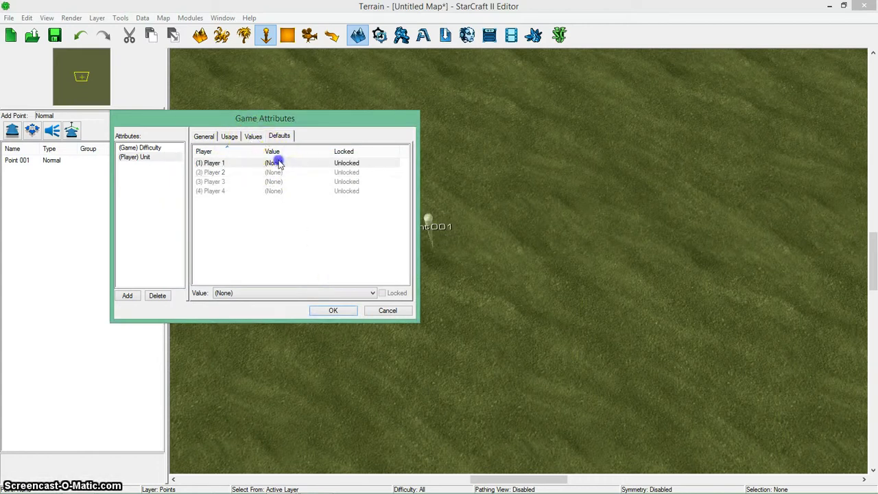
left_click(220, 137)
left_click(205, 137)
left_click(253, 137)
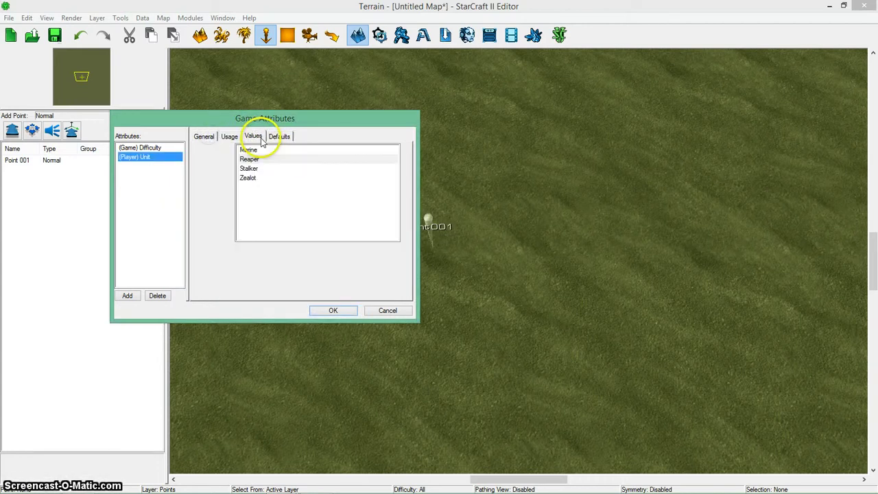
Set Player 1's default value for the Unit attribute to Marine
left_click(274, 136)
left_click(275, 162)
left_click(298, 293)
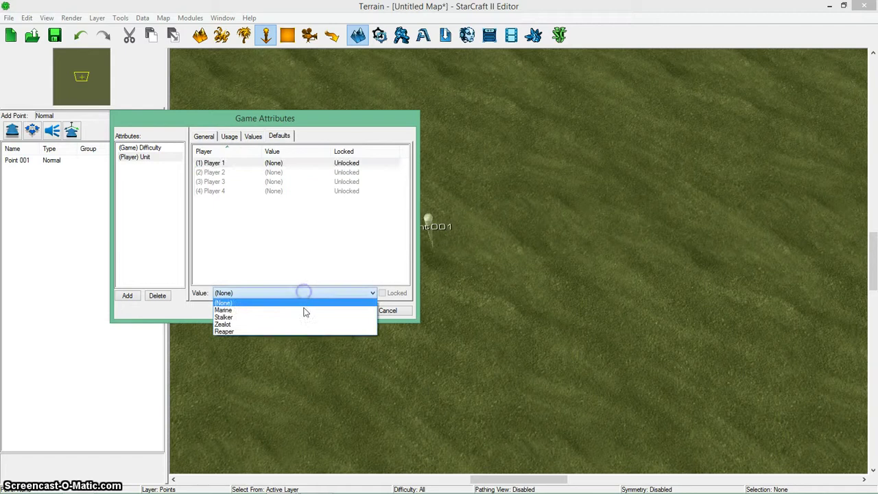
left_click(302, 304)
left_click(310, 293)
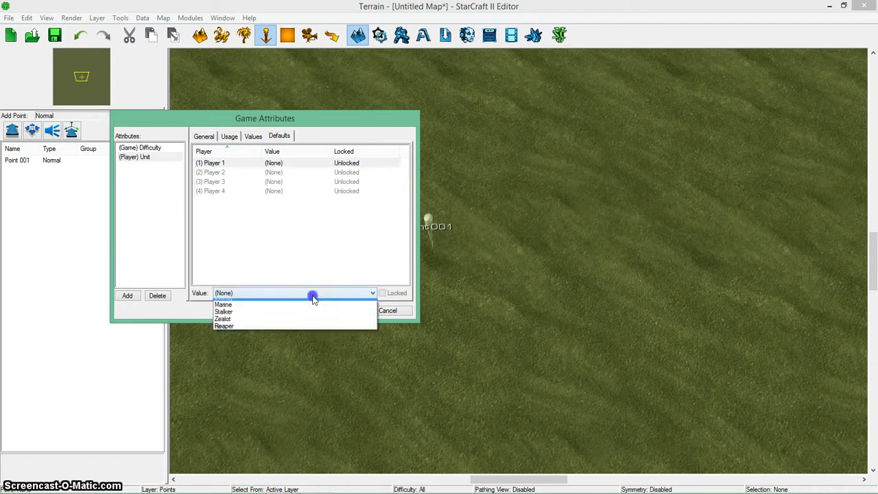
left_click(308, 312)
Set the default Unit value of Player 2 and Player 3 to Marine
left_click(289, 172)
left_click(298, 293)
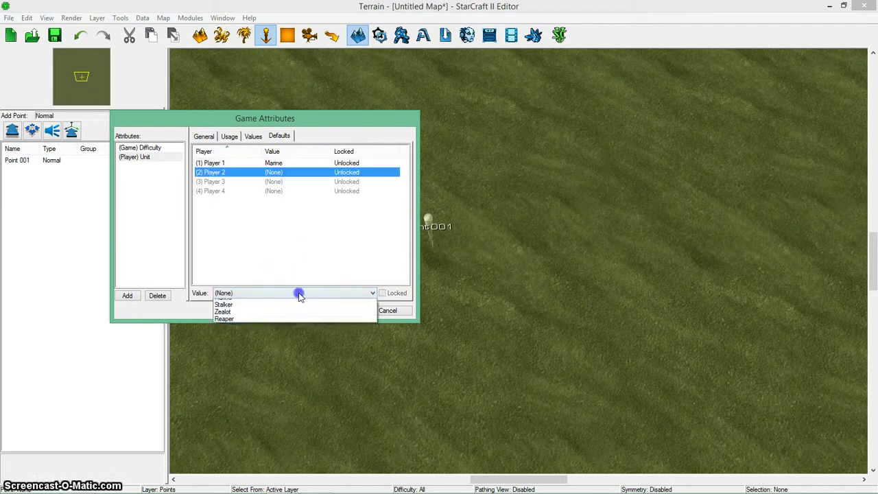
left_click(299, 314)
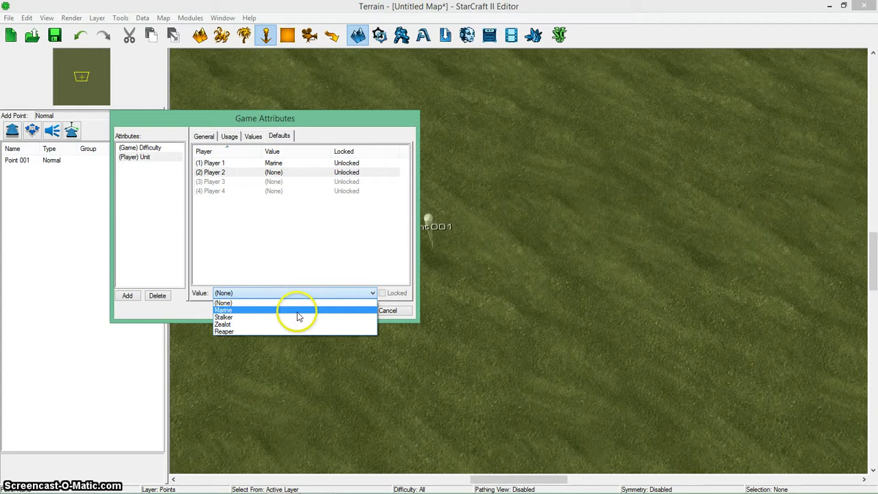
left_click(288, 181)
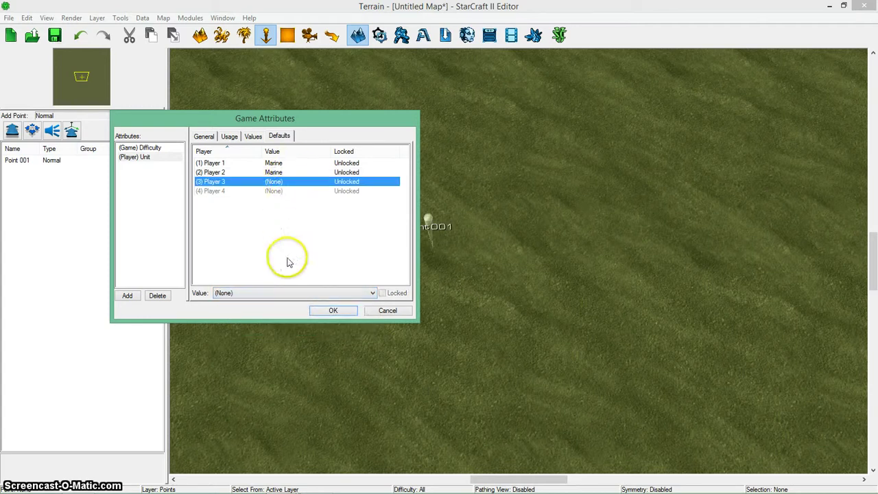
left_click(289, 293)
left_click(287, 309)
Set the default Unit value to Reaper for Player 4 and Zealot for Player 3
left_click(279, 191)
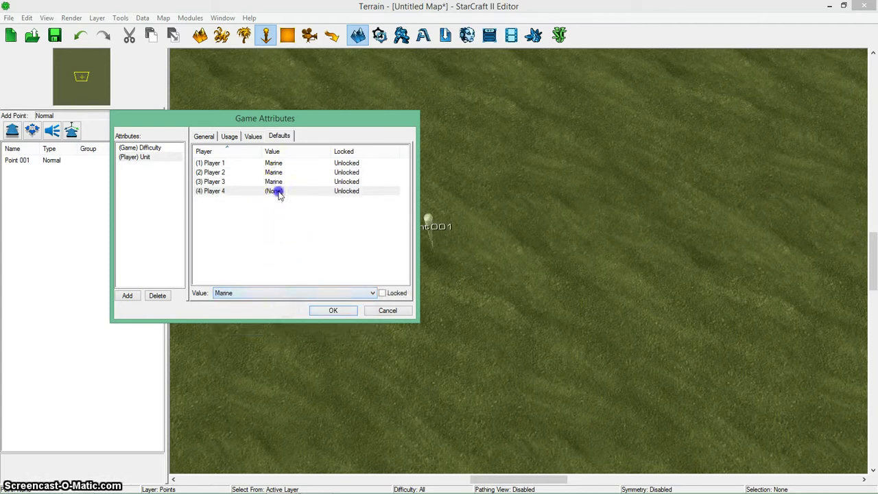
left_click(275, 293)
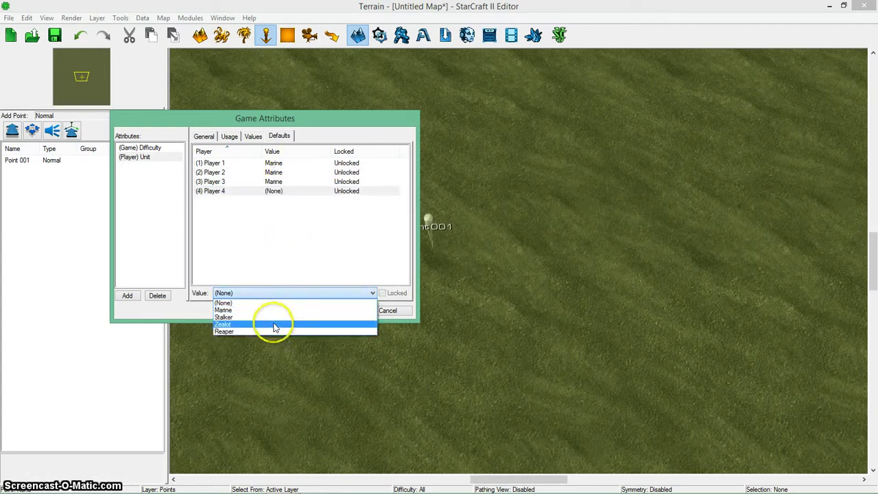
left_click(274, 323)
left_click(285, 181)
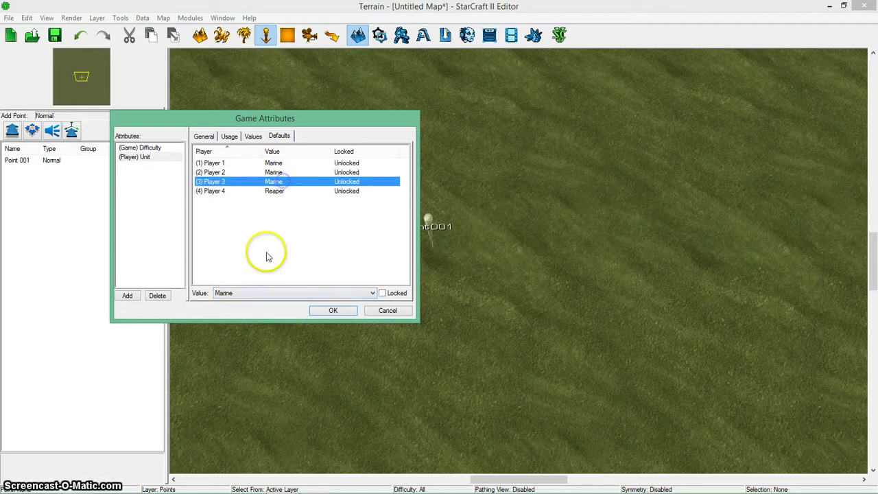
left_click(265, 293)
left_click(265, 315)
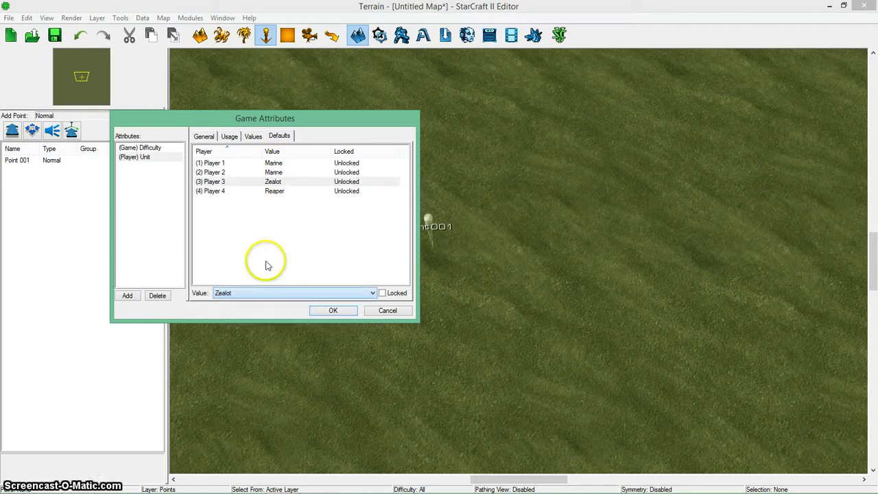
Set Player 2's default Unit value to Stalker and apply the game attributes
left_click(272, 162)
left_click(272, 172)
left_click(271, 293)
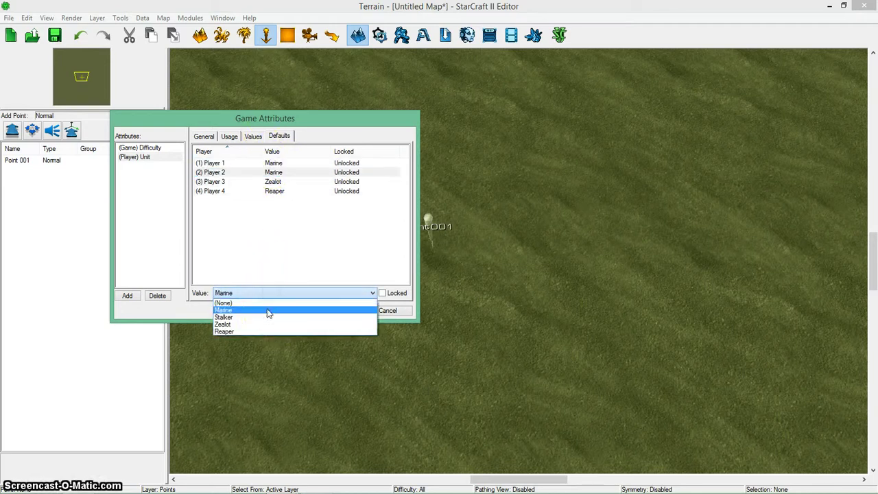
left_click(265, 318)
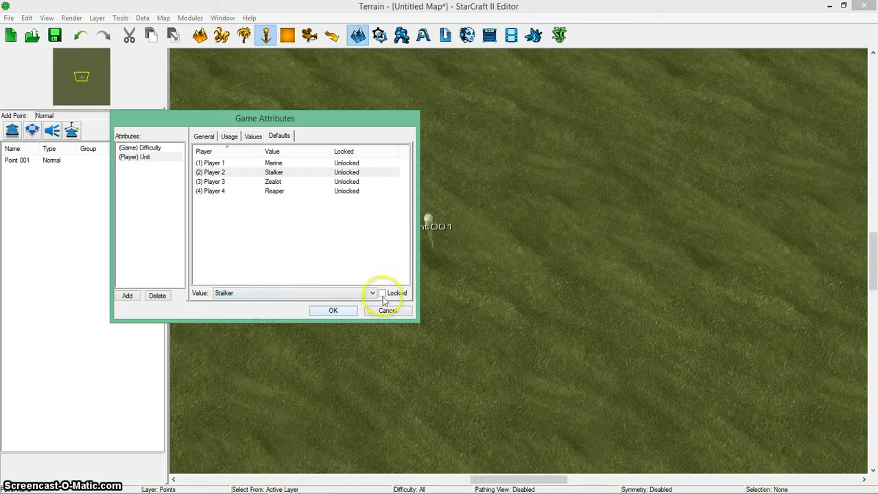
left_click(327, 311)
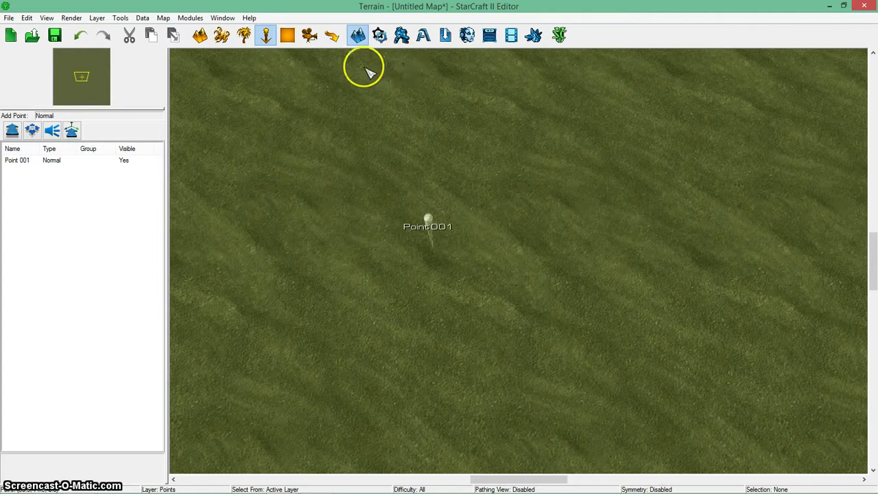
Delete all four default melee actions from the Melee Initialization trigger in the maximized trigger editor
left_click(378, 36)
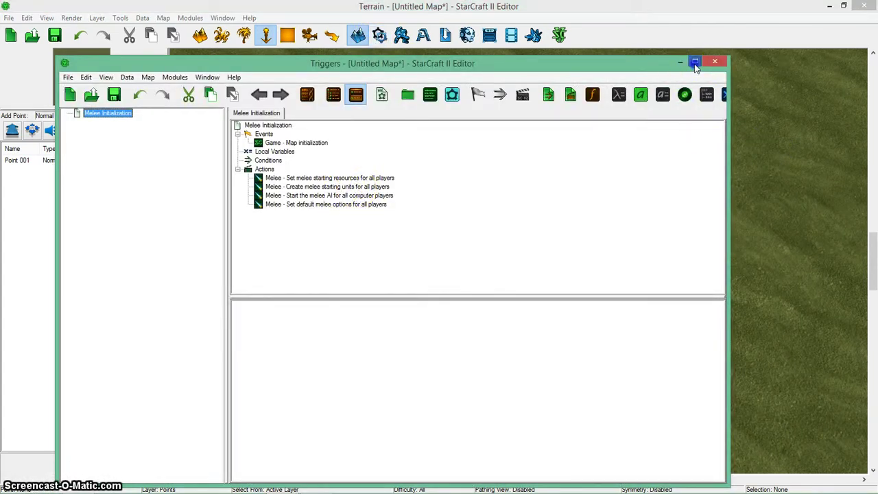
left_click(694, 62)
left_click(345, 127)
left_click(346, 120)
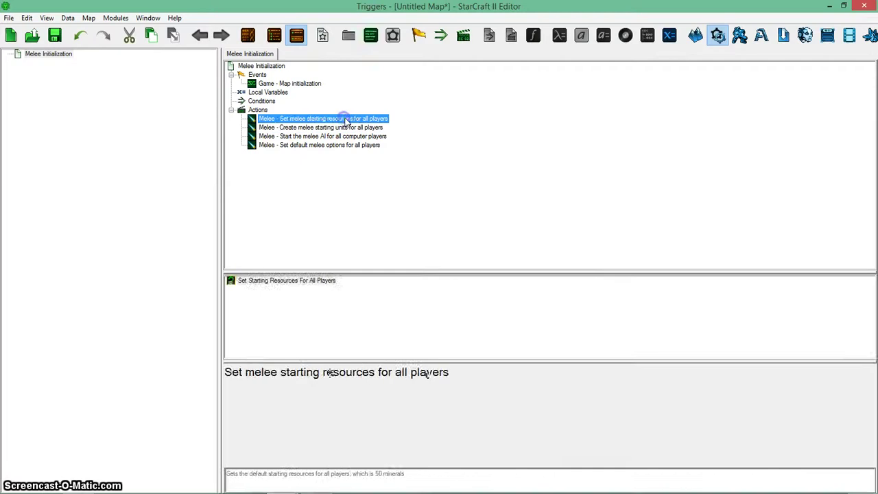
key("Delete")
key("Delete")
key("Delete")
key("Delete")
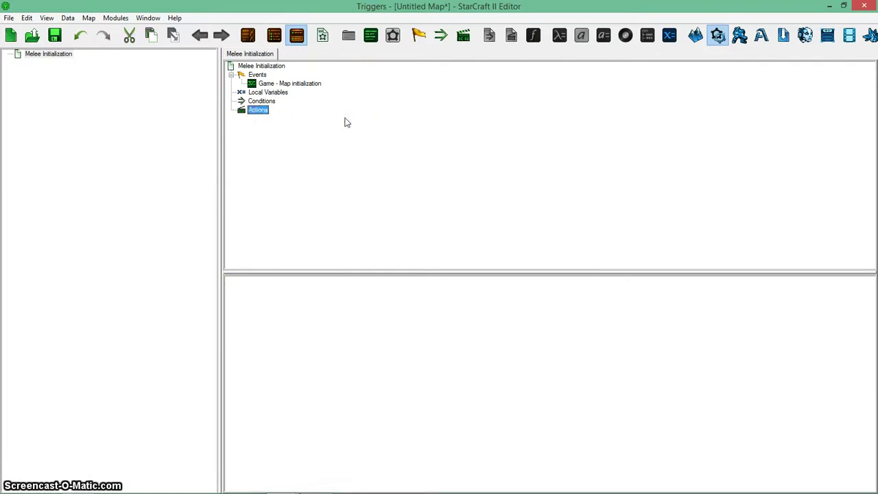
Add an If Then Else action to the Melee Initialization trigger's actions
right_click(258, 111)
left_click(311, 354)
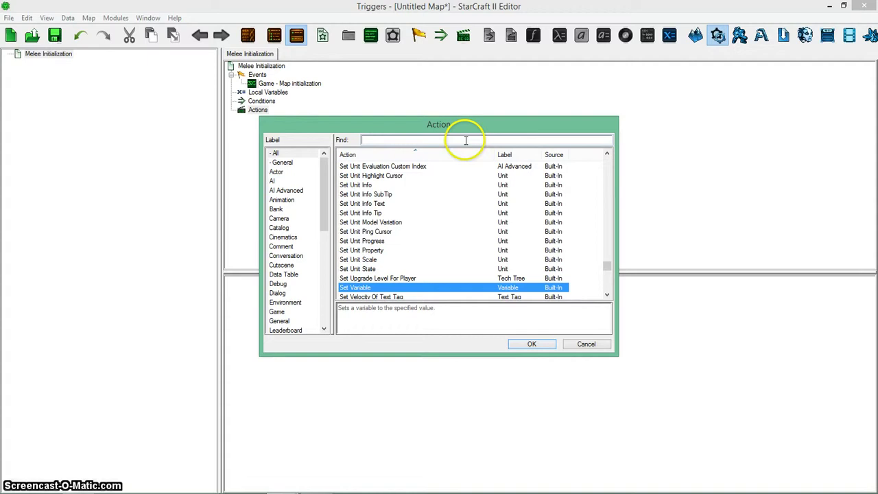
left_click(464, 139)
type("if then")
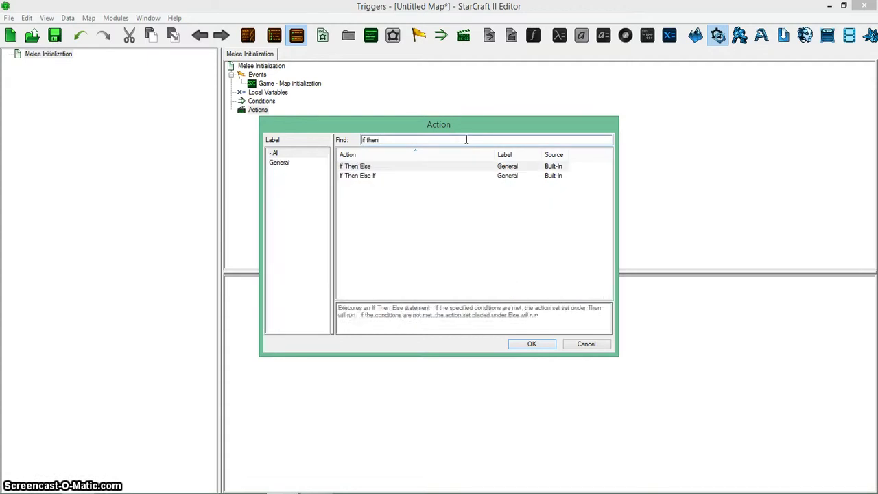
left_click(433, 166)
left_click(433, 166)
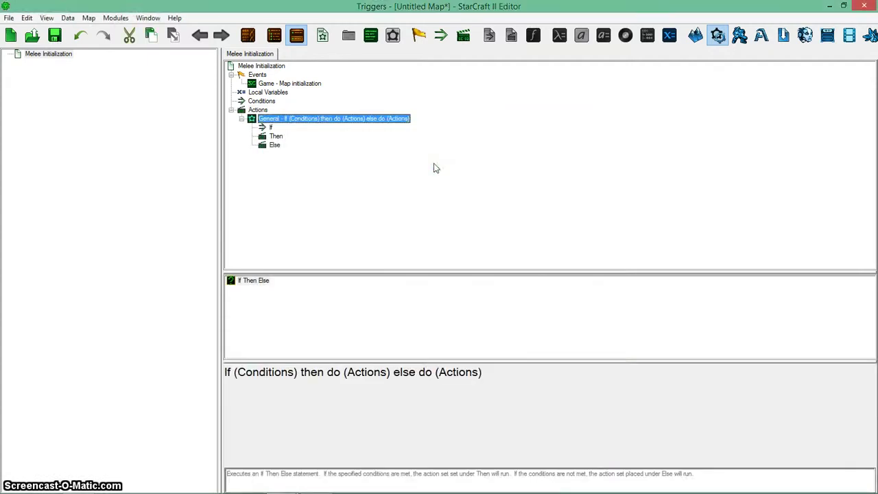
Add a Comparison condition to the If part of the If Then Else action
right_click(271, 128)
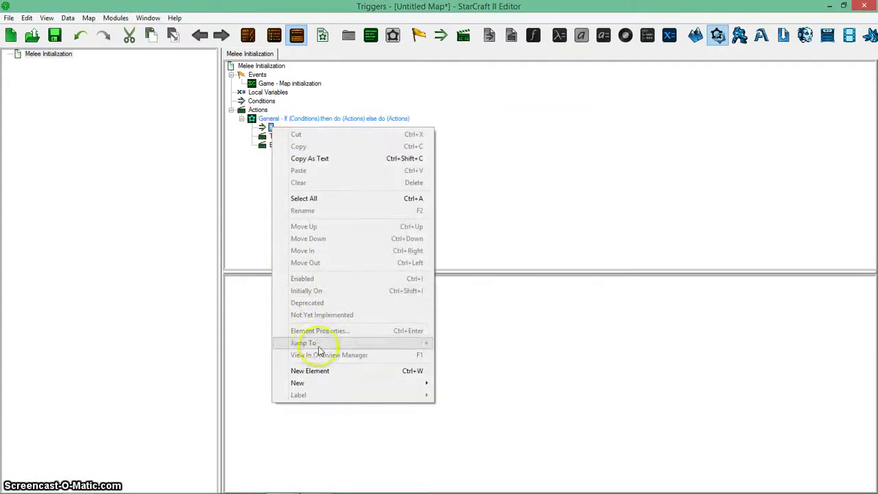
left_click(329, 370)
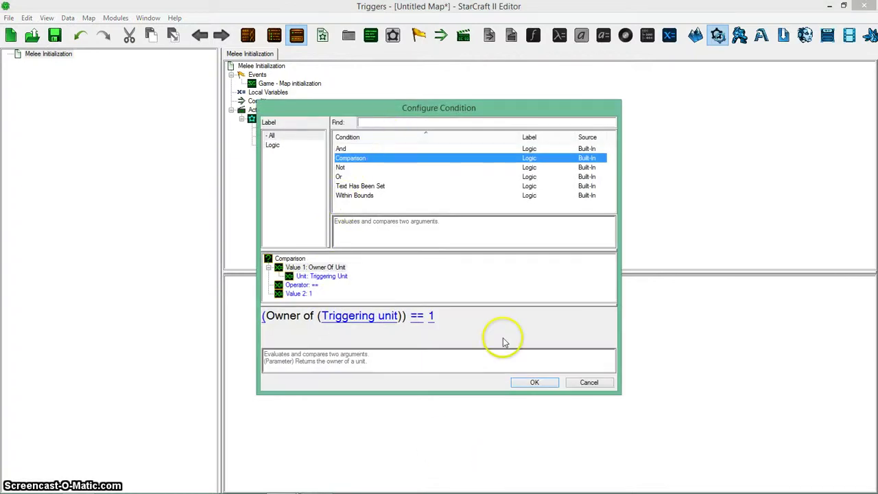
left_click(534, 380)
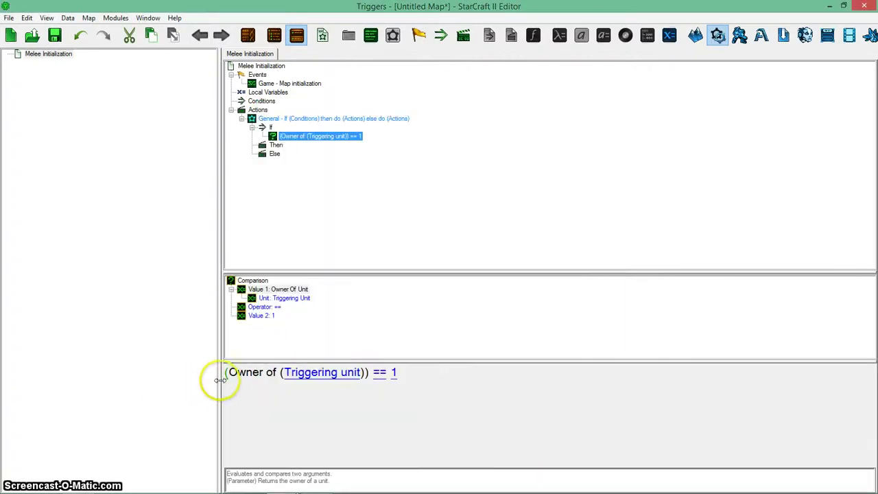
Set the comparison's first value to the Attribute Game Value function
left_click(226, 382)
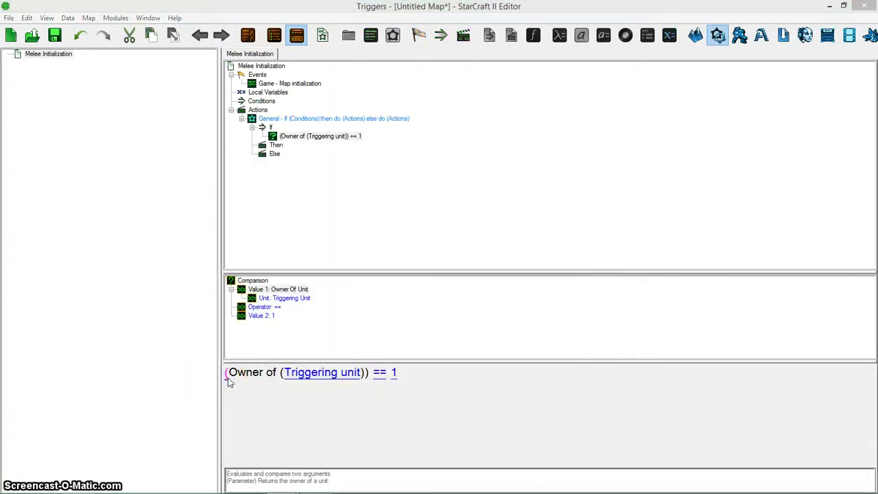
left_click(229, 378)
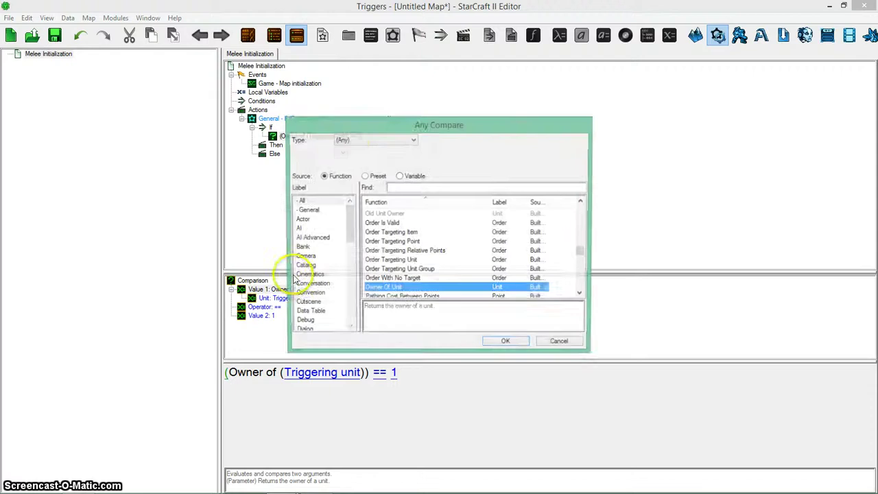
left_click(424, 186)
type("a")
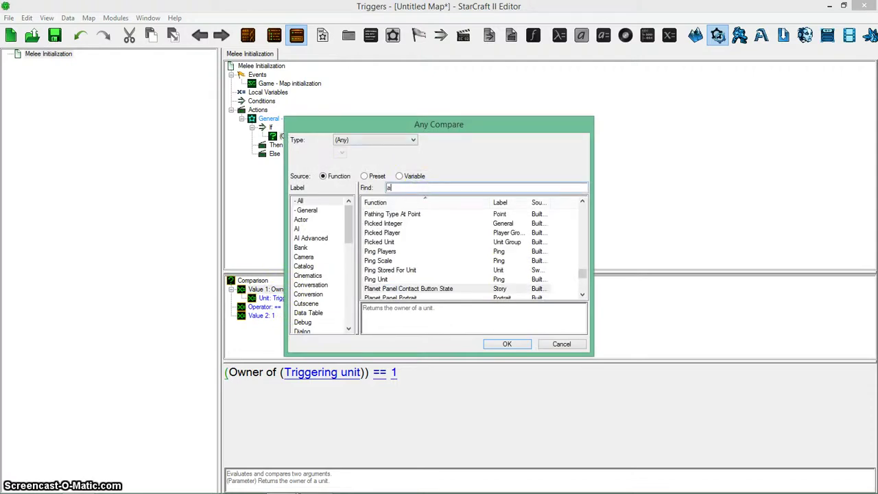
type("ttribute")
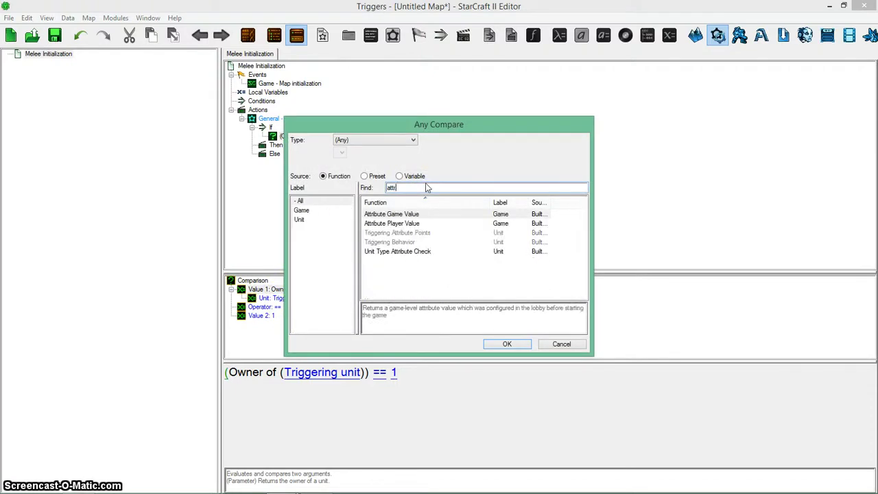
left_click(402, 215)
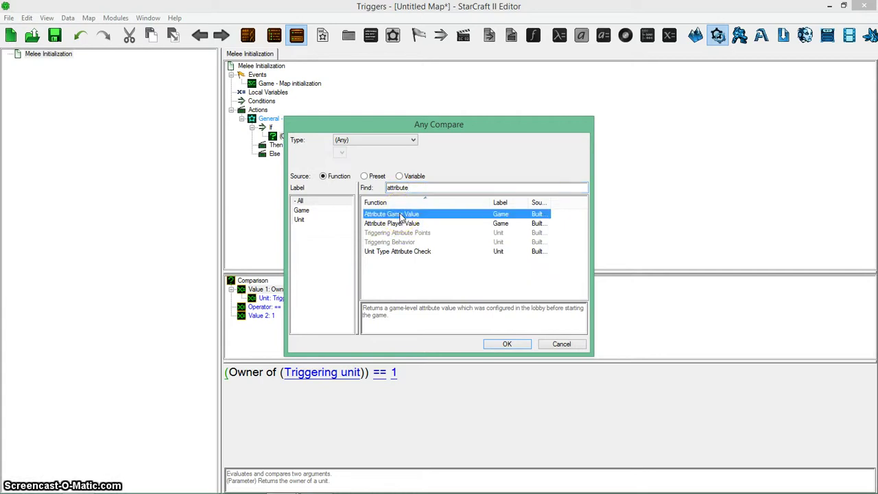
double_click(402, 214)
left_click(323, 393)
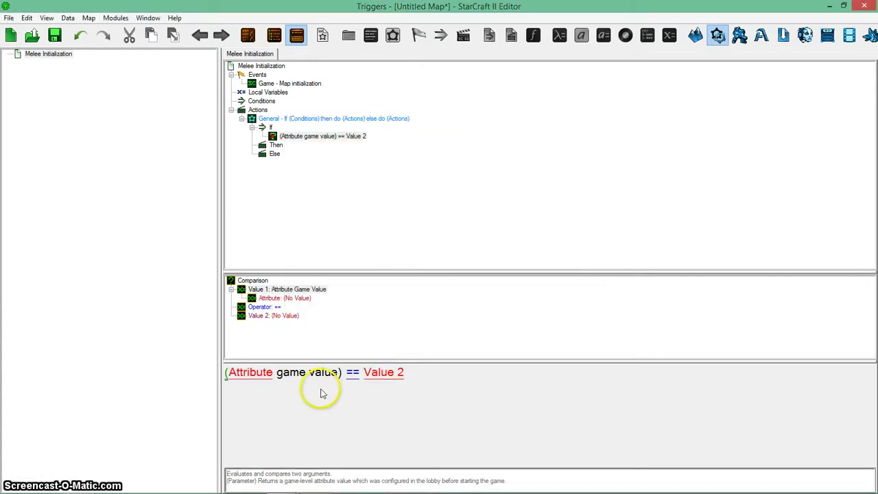
Choose Difficulty as the game attribute in the comparison's first value
left_click(264, 376)
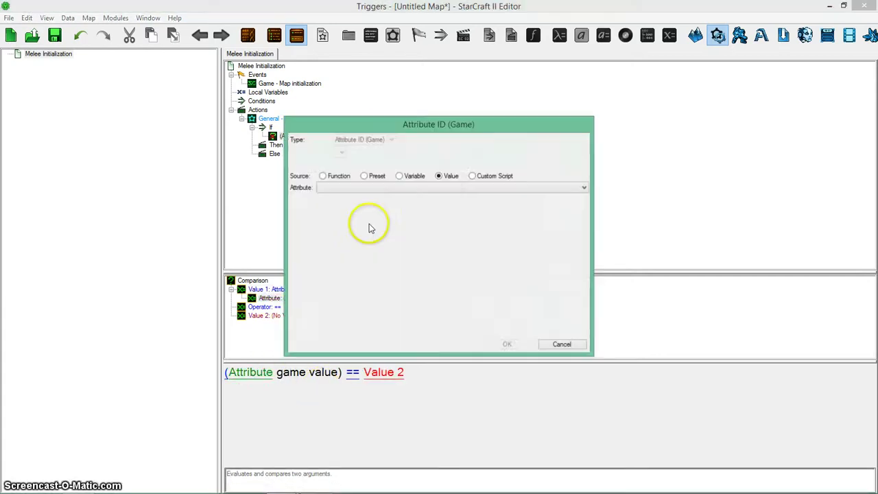
left_click(406, 177)
left_click(439, 176)
left_click(424, 187)
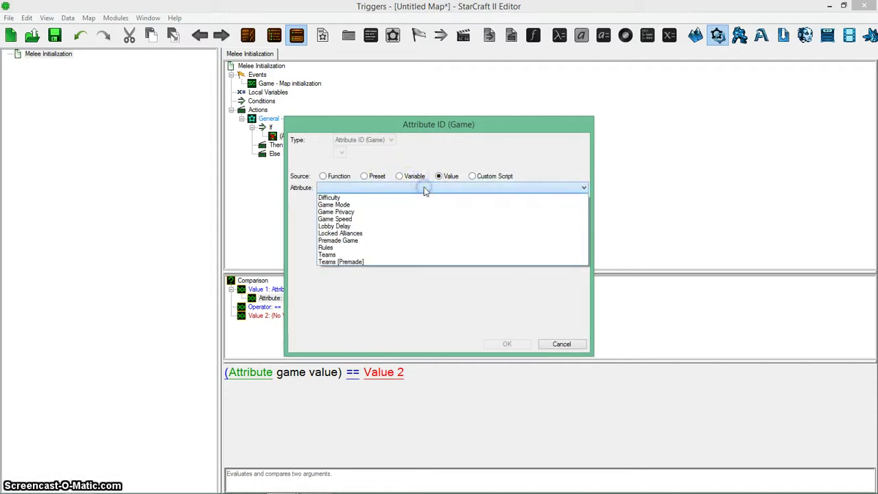
left_click_drag(430, 194, 418, 206)
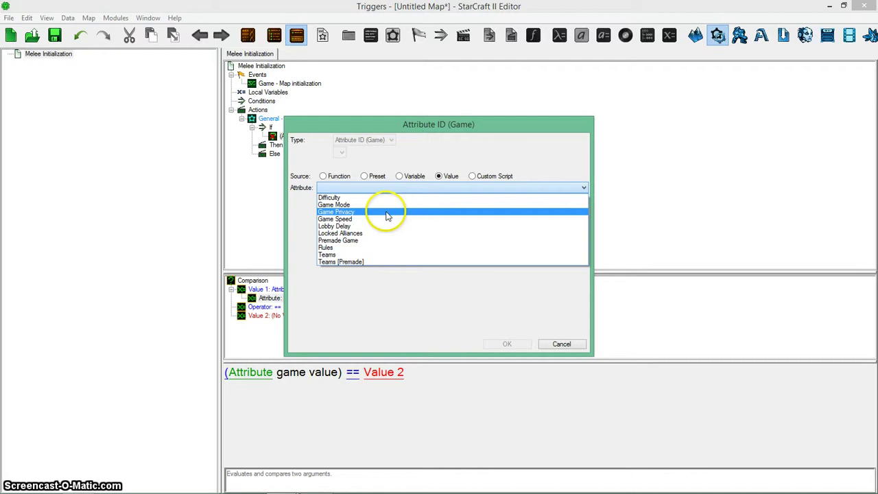
left_click(387, 198)
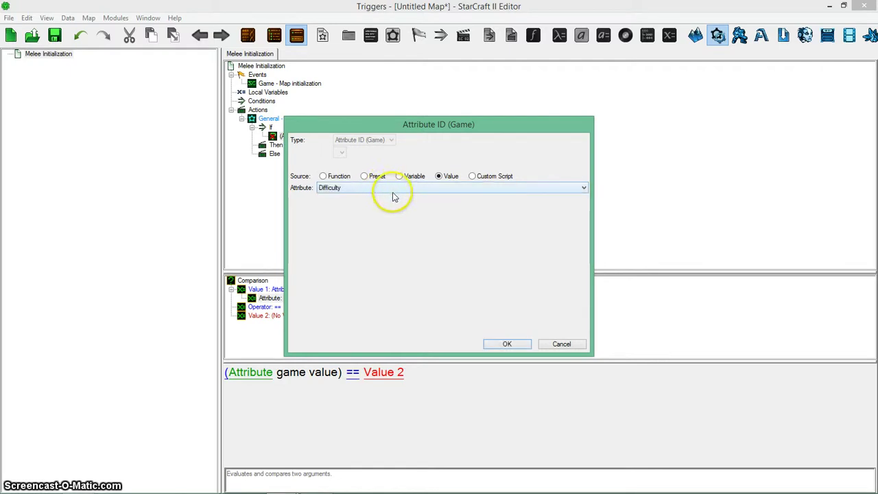
left_click(508, 344)
Set the comparison's second value to the Easy value of the Difficulty attribute
left_click(391, 374)
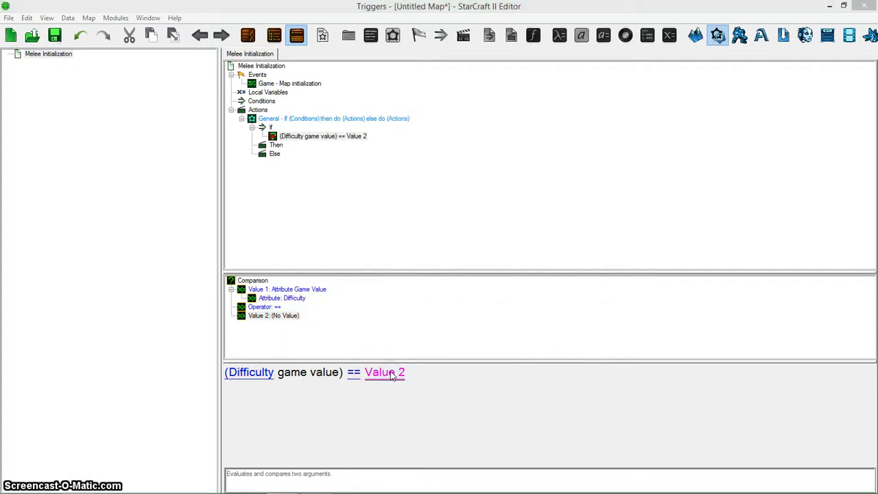
left_click(364, 188)
scroll(412, 277, "down", 3)
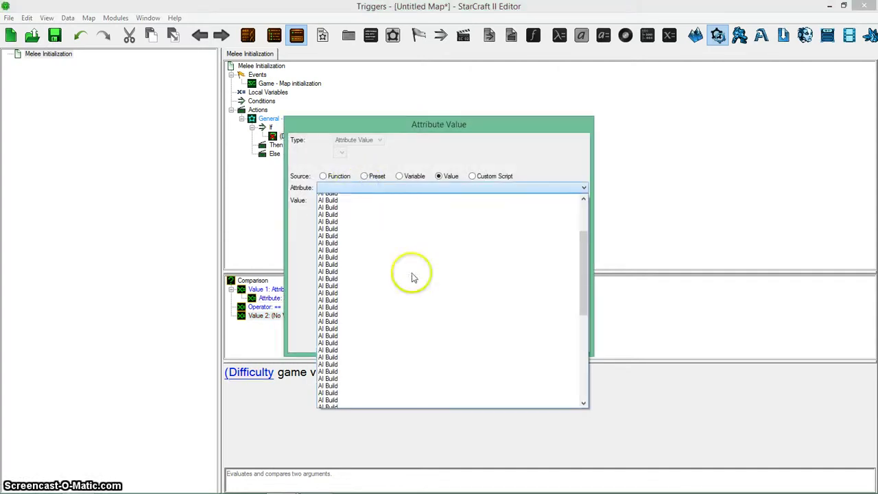
scroll(412, 278, "down", 5)
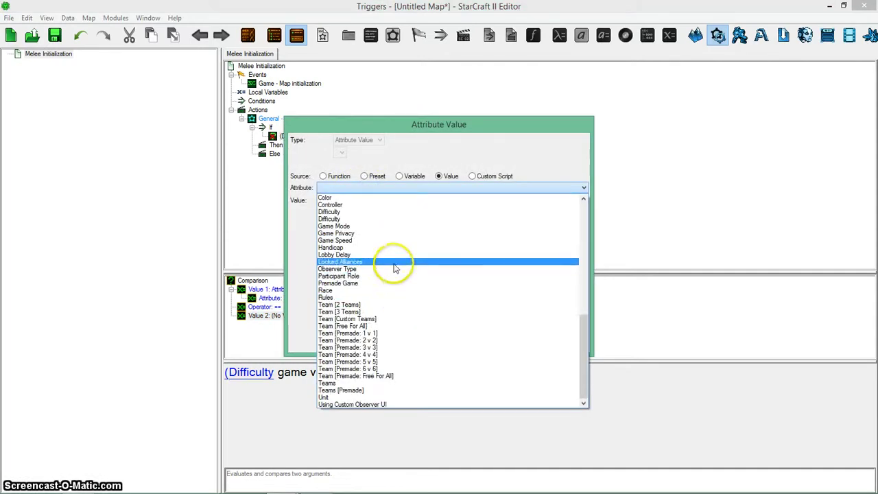
left_click(372, 214)
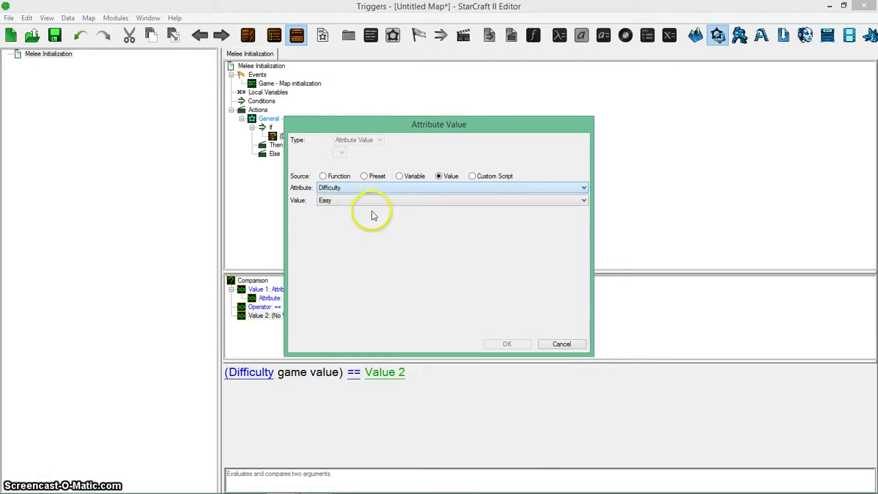
left_click(363, 200)
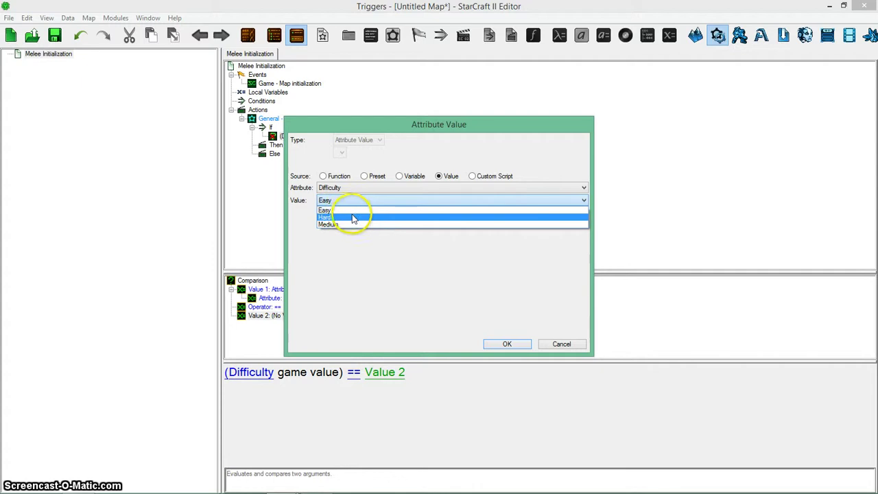
left_click(363, 210)
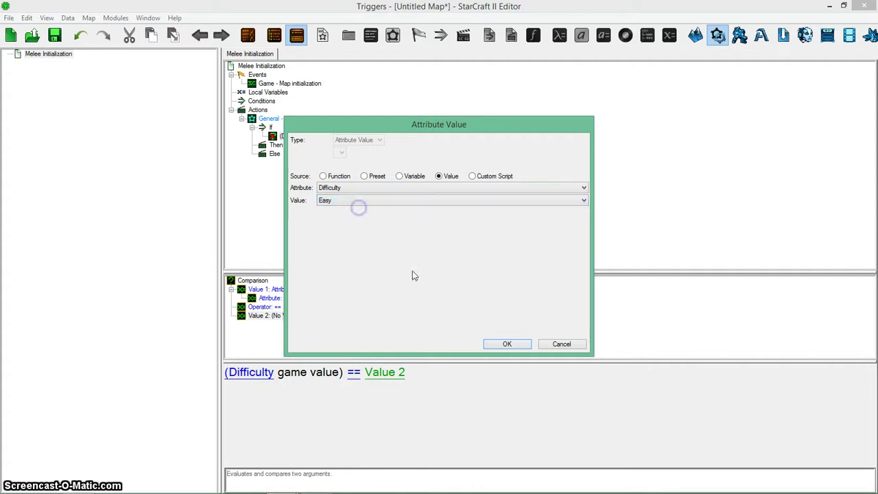
left_click(503, 344)
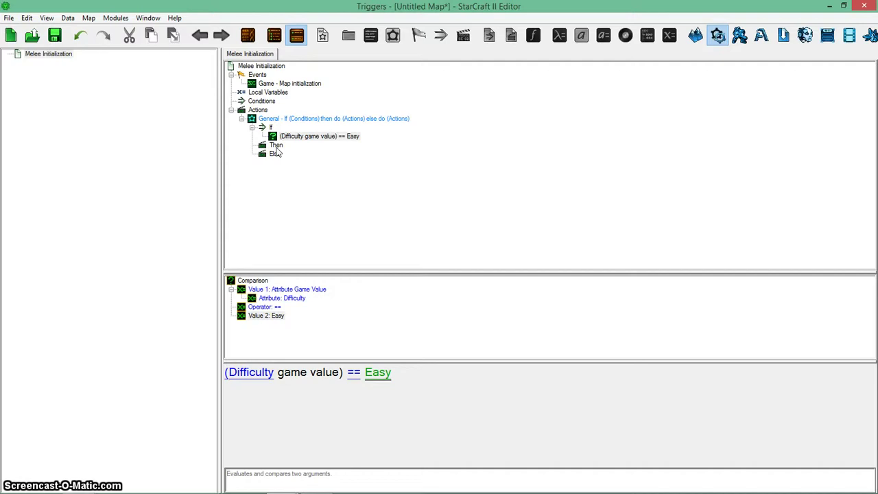
mouse_move(277, 152)
left_mouse_down()
mouse_move(318, 147)
mouse_move(343, 157)
mouse_move(311, 139)
mouse_move(195, 402)
mouse_move(254, 379)
left_mouse_up()
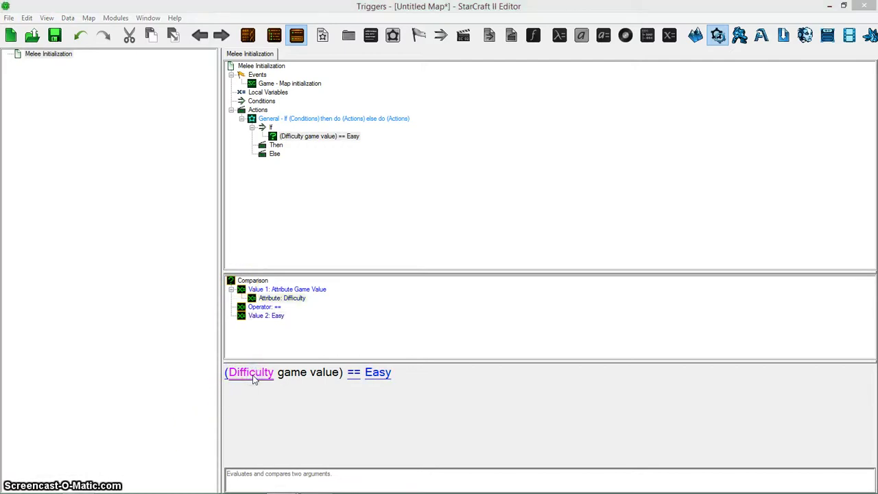
left_click(254, 379)
left_click(563, 341)
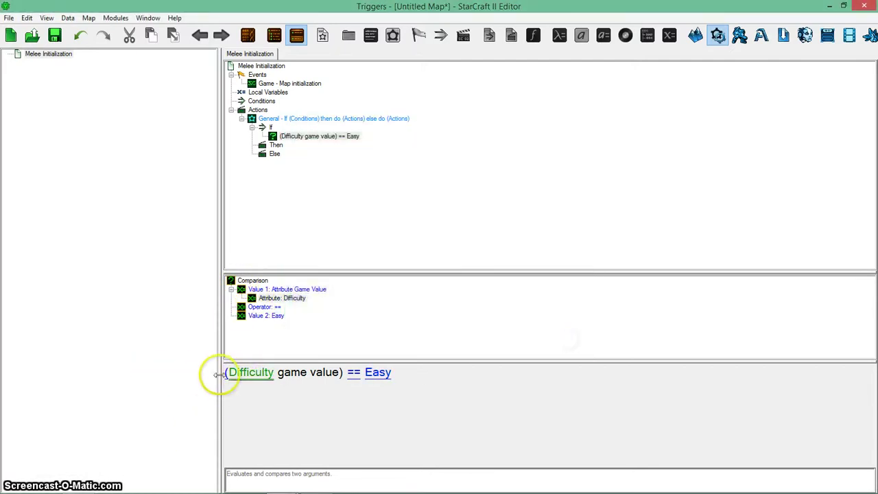
Replace the comparison's first value with the Attribute Player Value function
left_click(225, 375)
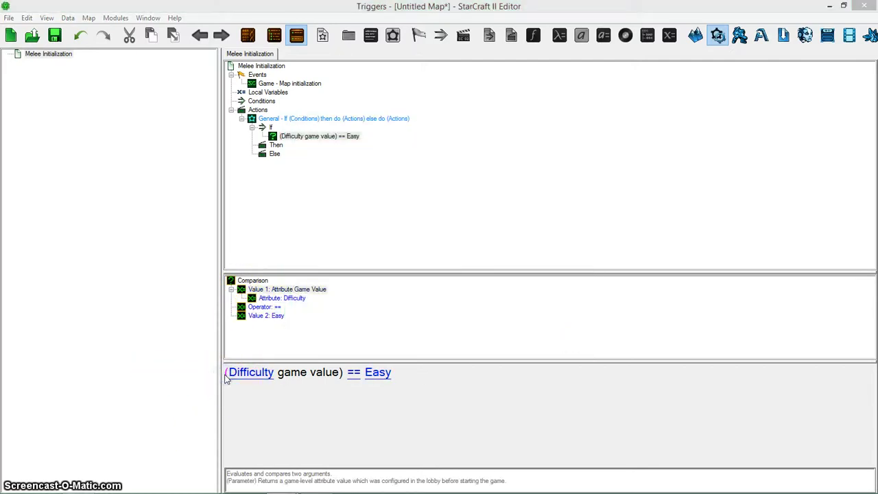
double_click(365, 140)
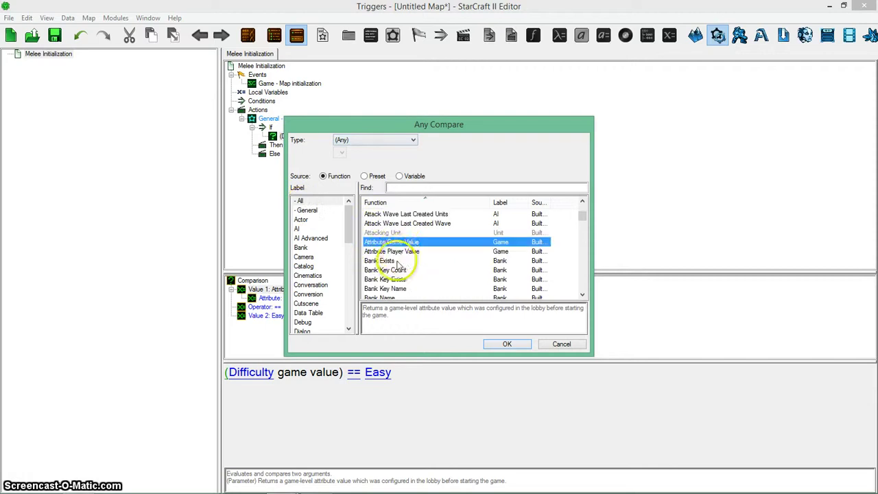
left_click(403, 251)
left_click(503, 344)
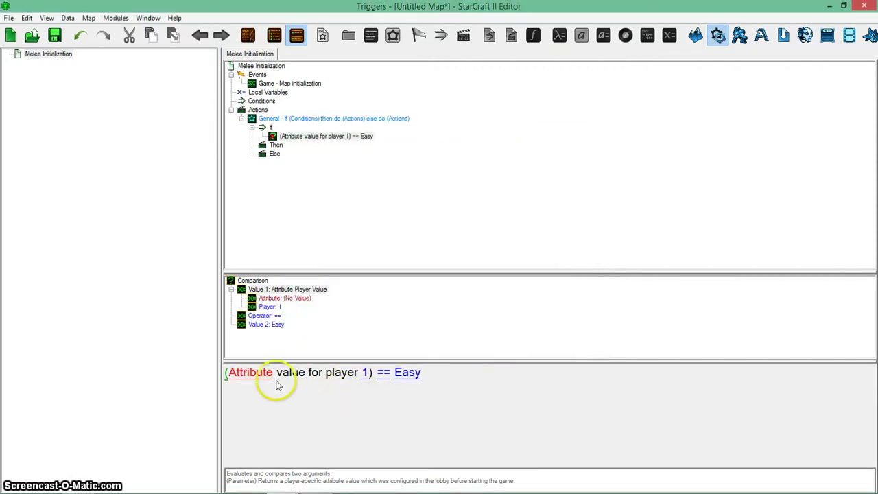
Choose Unit as the player attribute in the comparison's first value
left_click(251, 373)
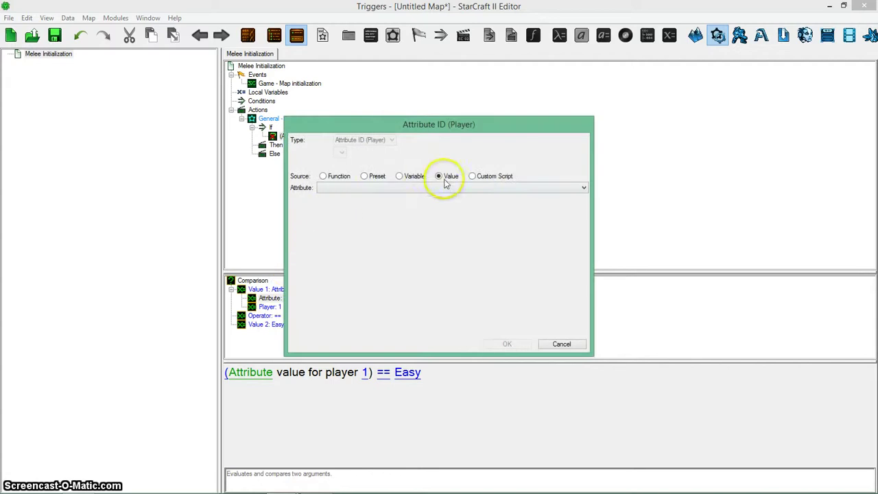
left_click(422, 188)
scroll(421, 284, "down", 6)
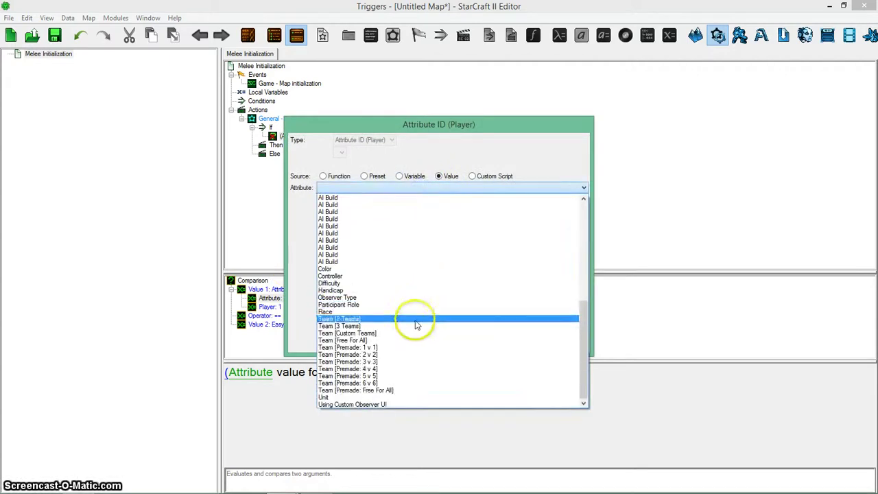
left_click(402, 398)
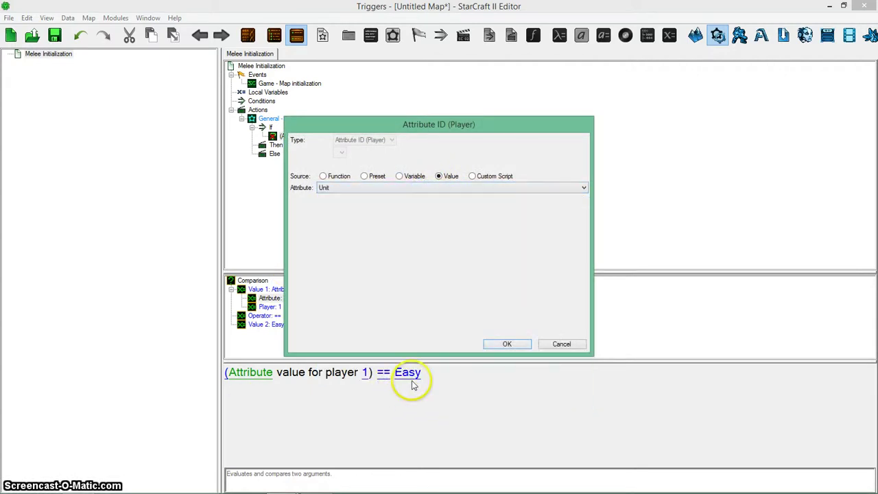
left_click(507, 343)
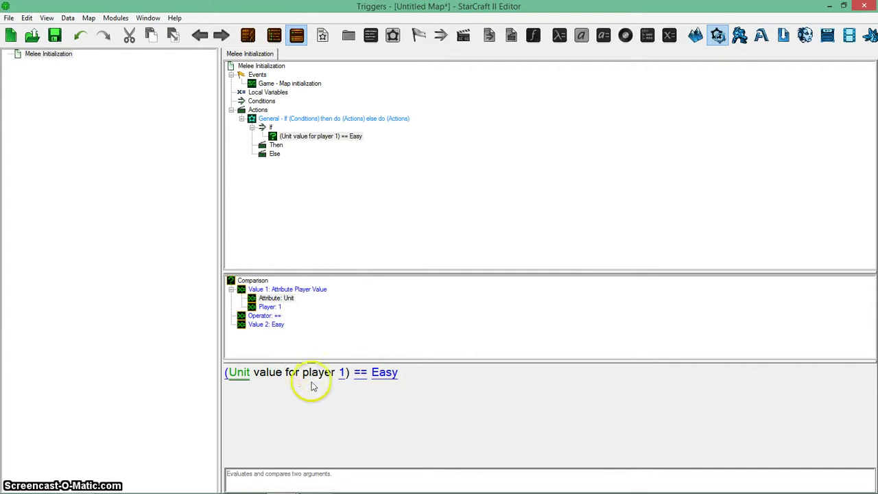
Set the comparison's second value to the Marine value of the Unit attribute
left_click(382, 374)
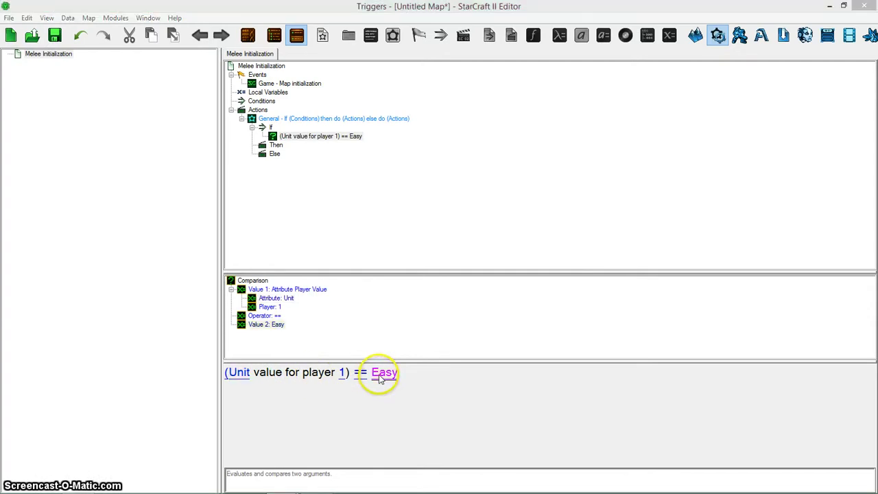
left_click(398, 187)
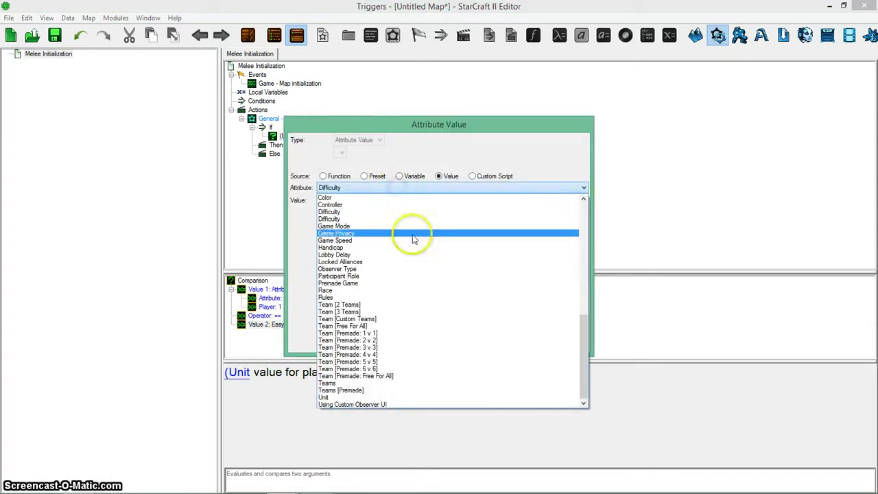
left_click(386, 397)
left_click(364, 200)
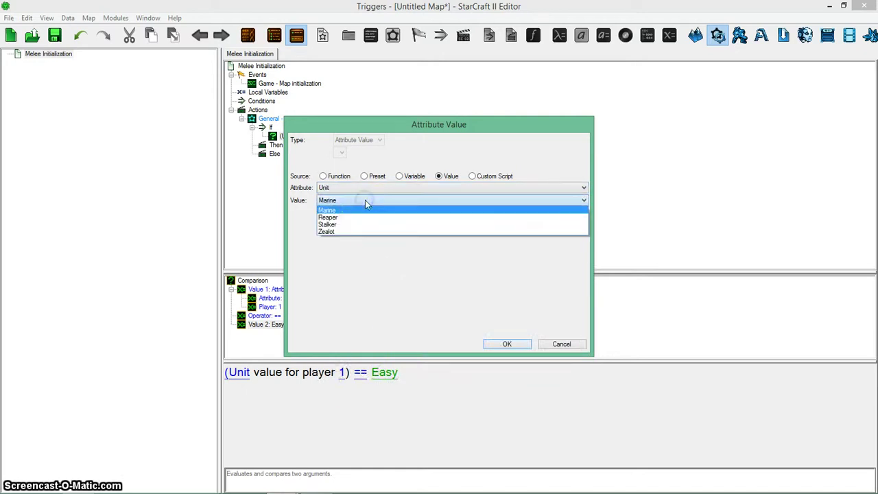
left_click(363, 211)
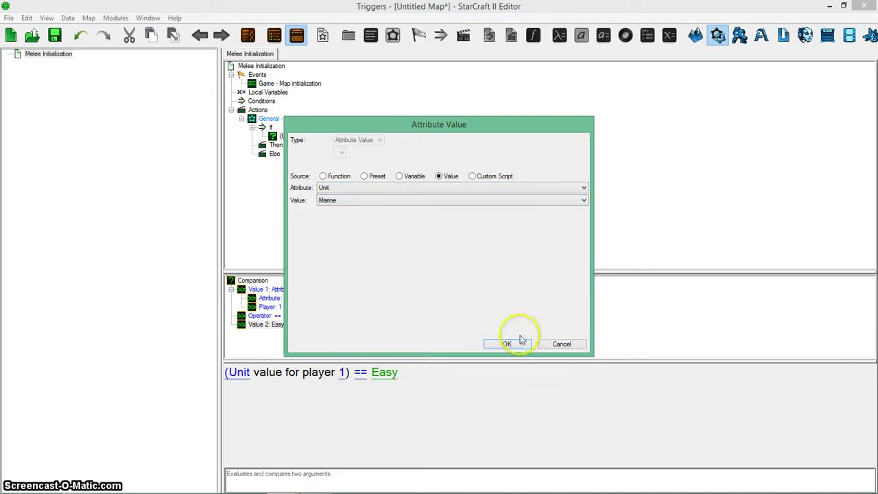
left_click(509, 343)
Add a Create Units Facing Angle action to the Then branch of the If Then Else action
left_click(275, 145)
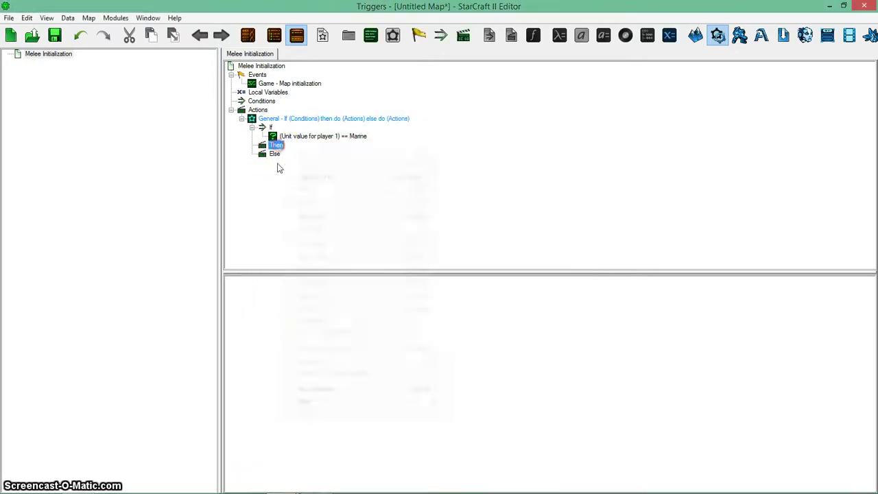
right_click(278, 147)
left_click(312, 390)
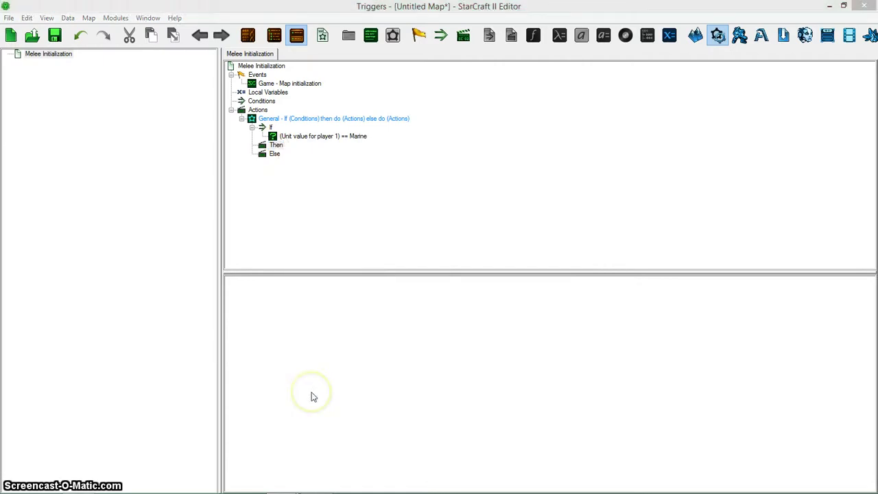
left_click(488, 141)
type("c")
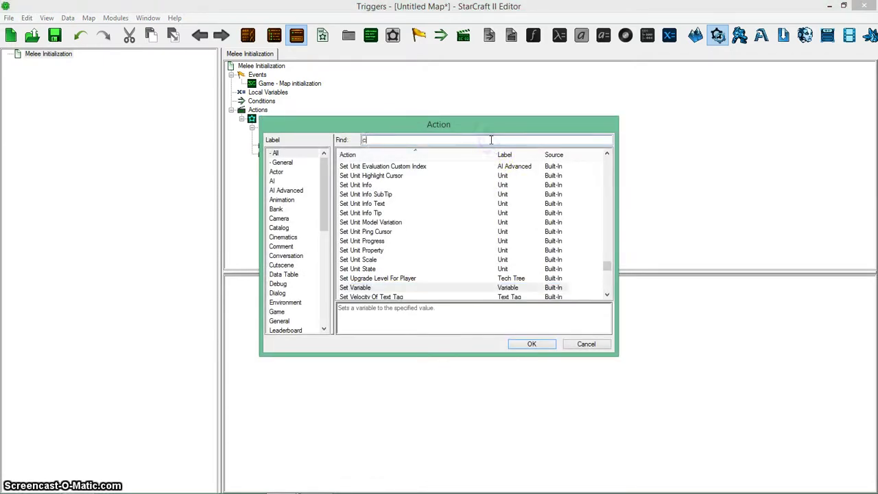
type("reate ")
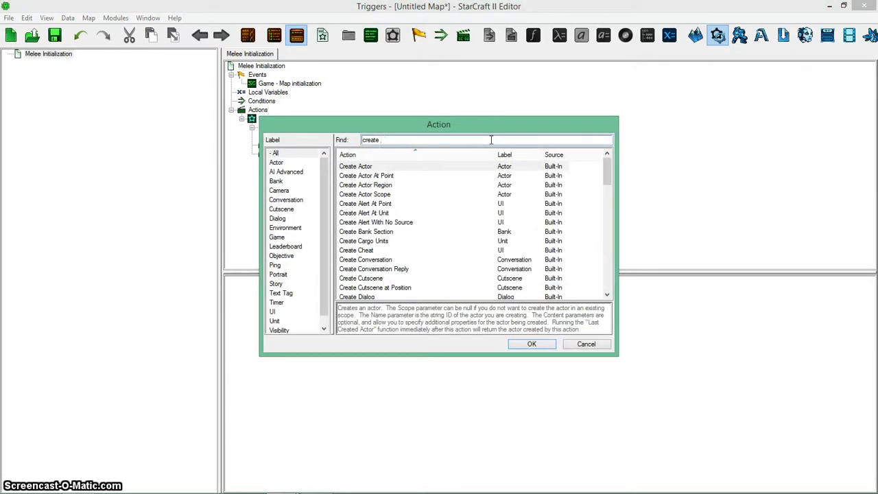
type("u")
left_click(409, 166)
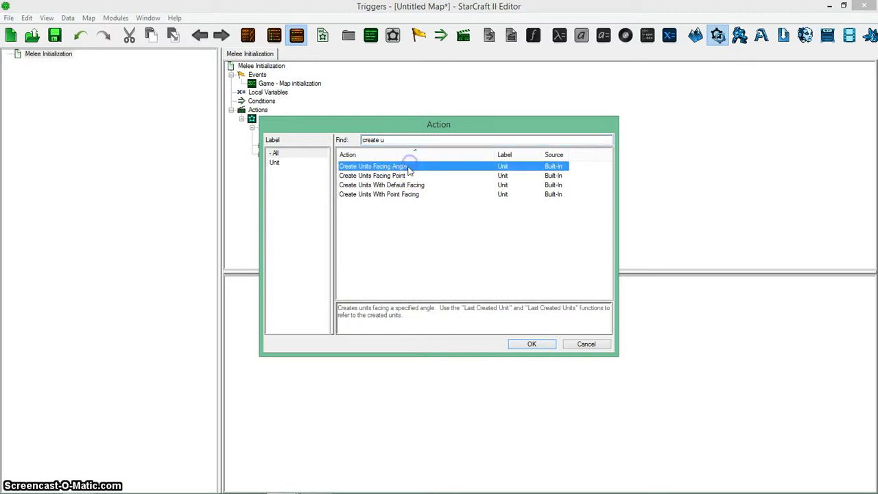
key("Return")
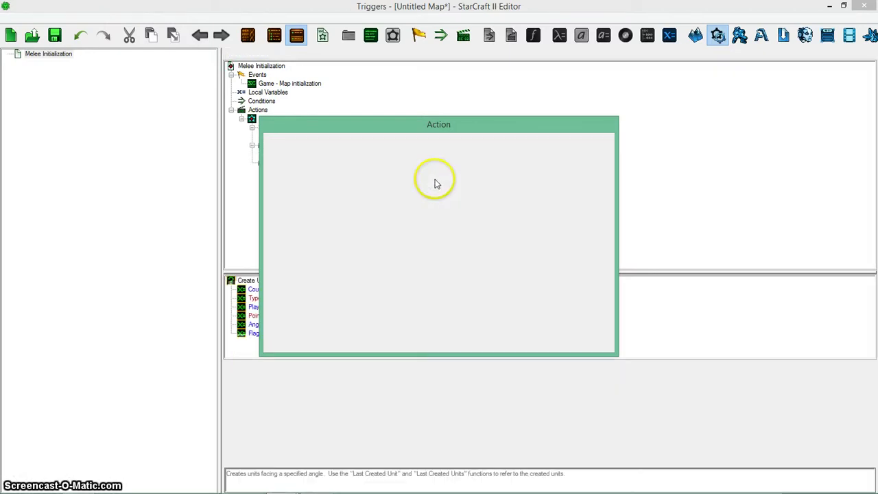
Set the create action's unit type to Marine and its spawn location to Point 001
left_click(290, 376)
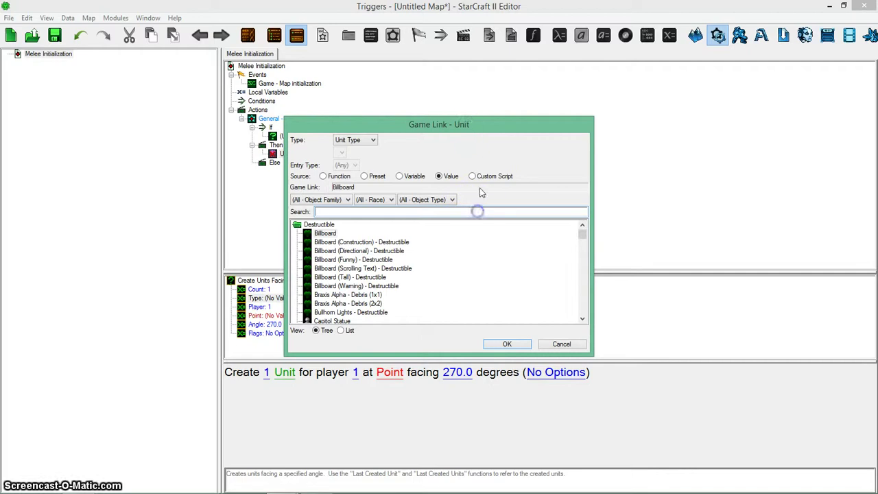
type("marine")
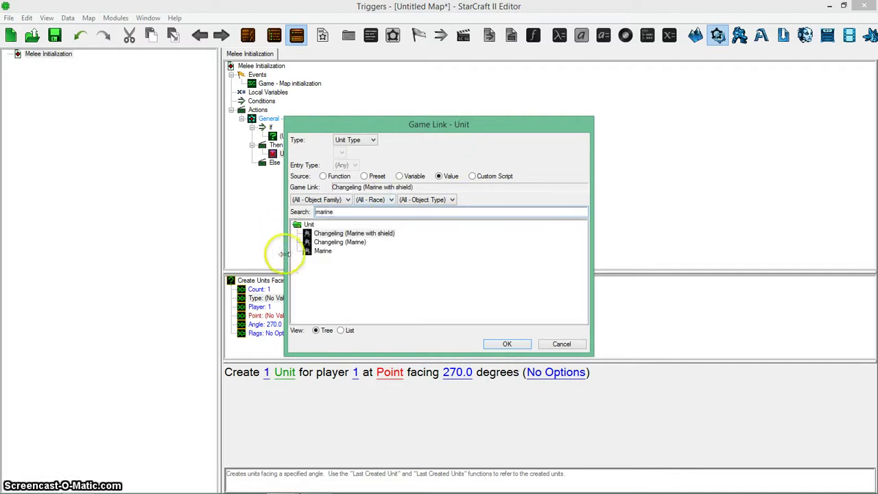
left_click(320, 243)
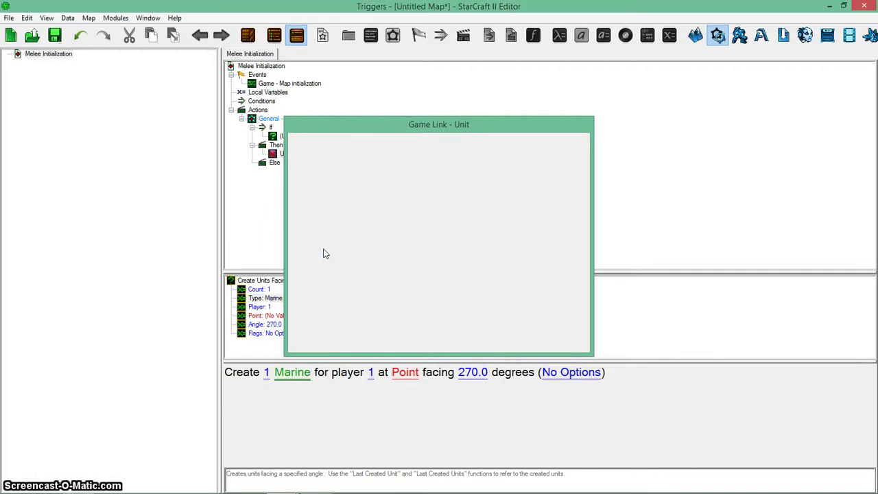
left_click(404, 374)
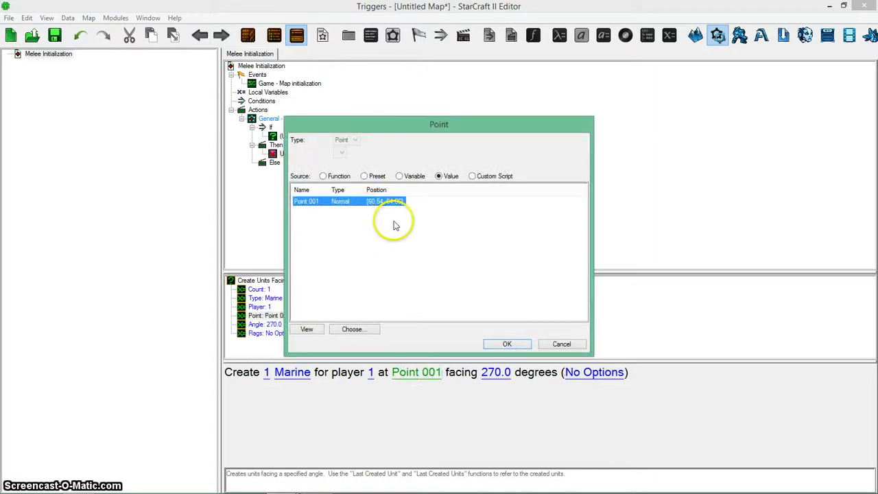
key("Return")
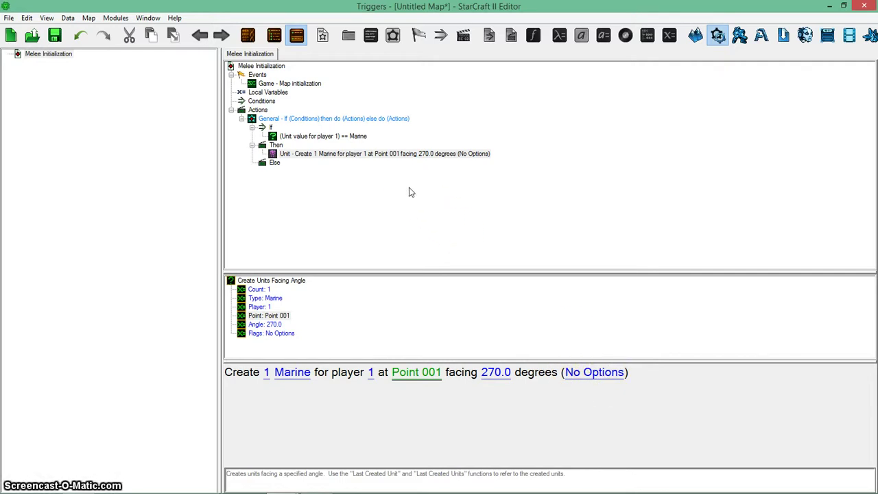
Review the Melee Initialization trigger's If Then Else action, its unit condition and its unit creation action
left_click(55, 54)
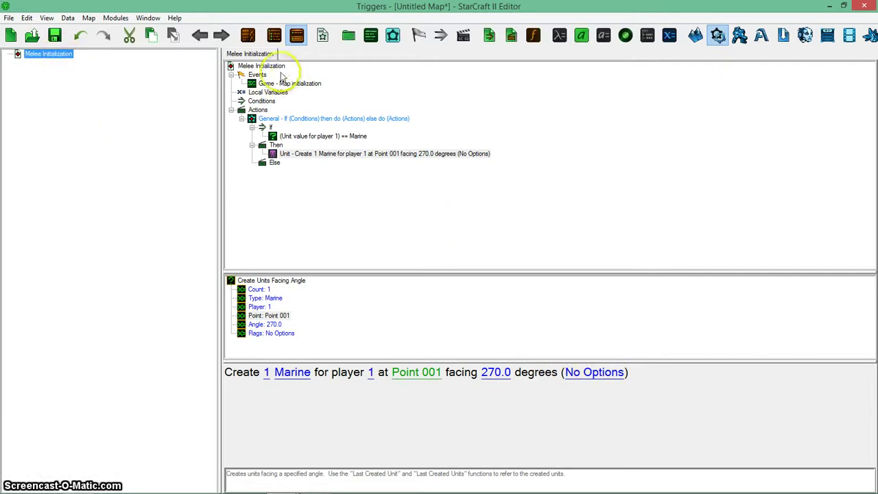
left_click(334, 153)
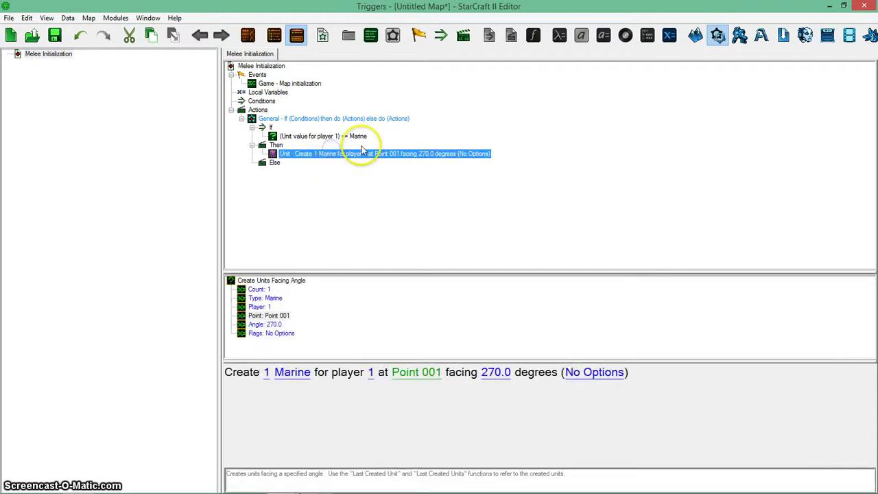
left_click(355, 135)
left_click(355, 118)
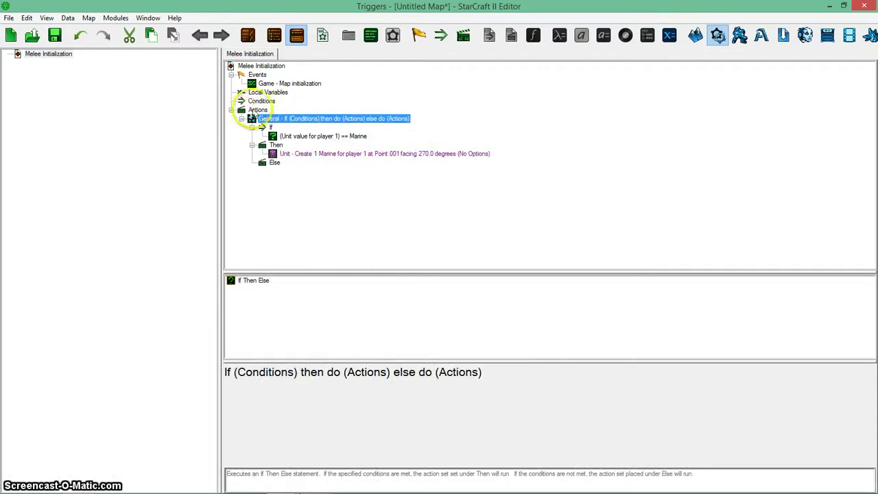
left_click(261, 110)
key("Up")
key("Up")
key("Up")
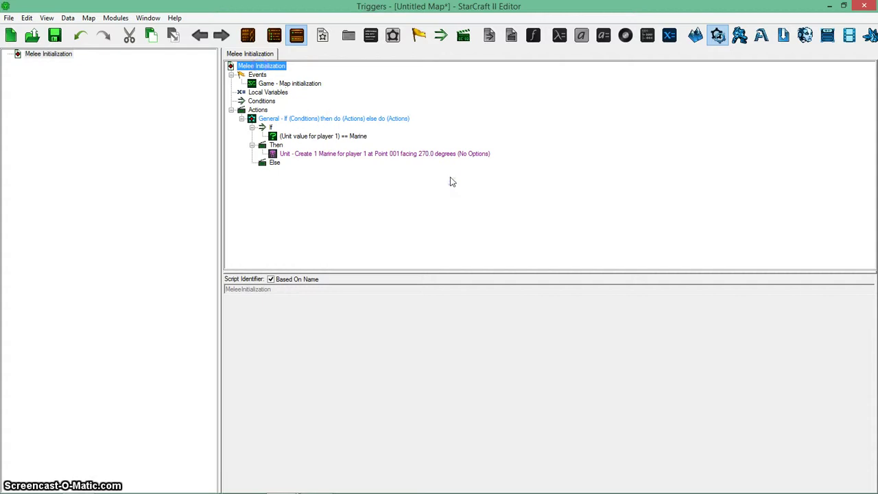
left_click(437, 155)
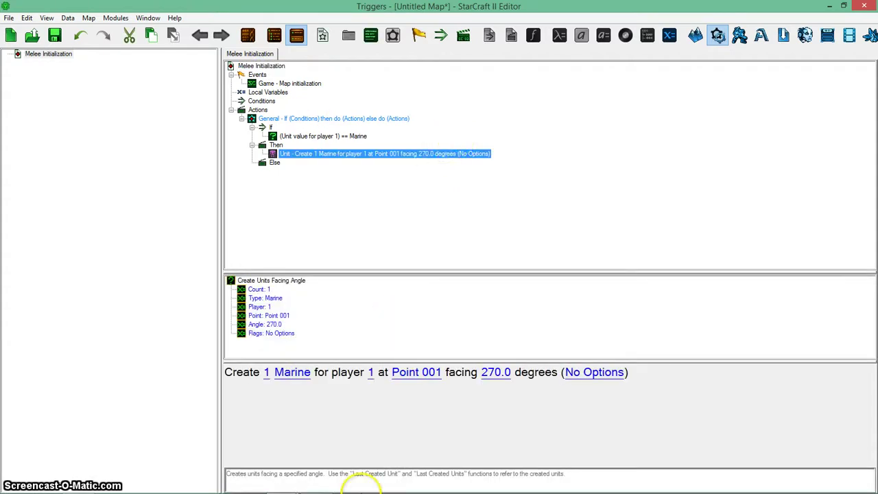